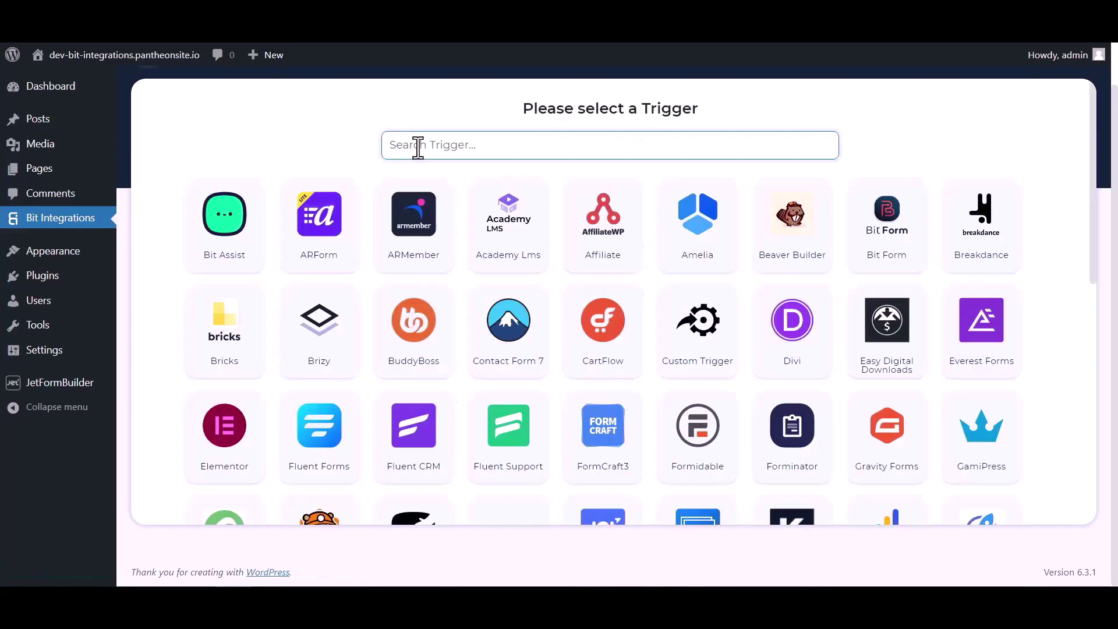
# Pick JetForm Builder as the trigger, copy its webhook URL, and start fetching test data
pyautogui.click(417, 145)
pyautogui.write('jet')
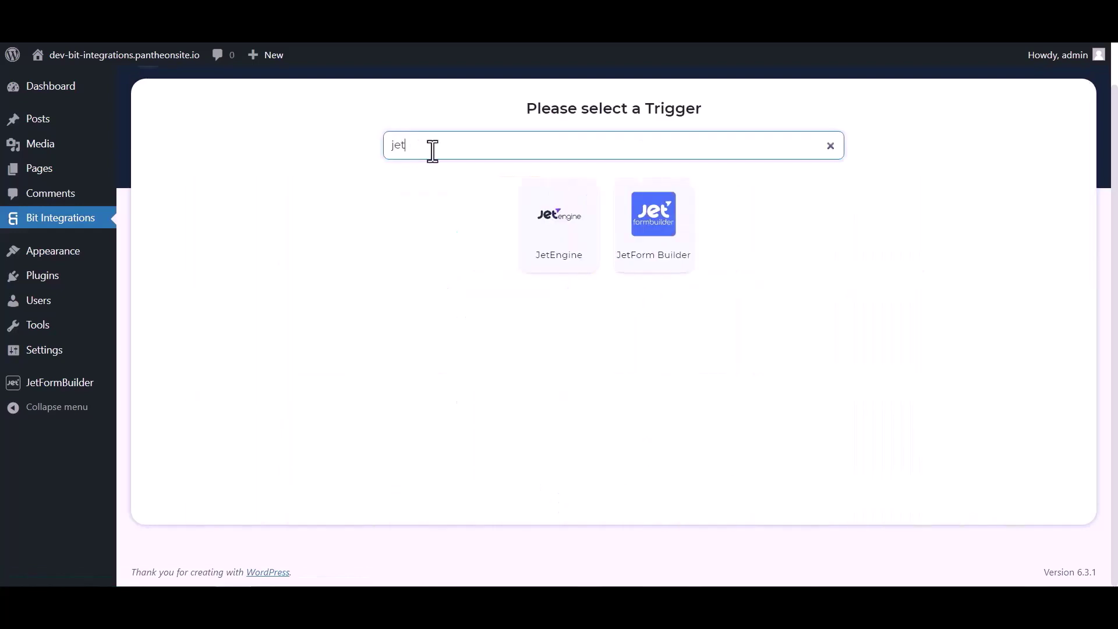
pyautogui.click(657, 250)
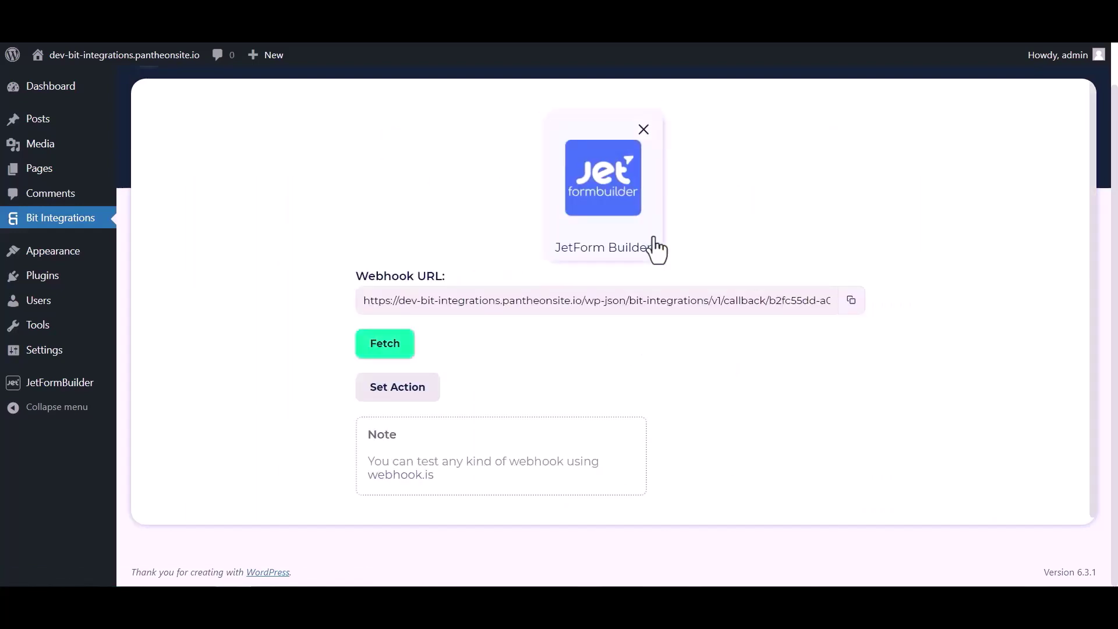
pyautogui.click(851, 300)
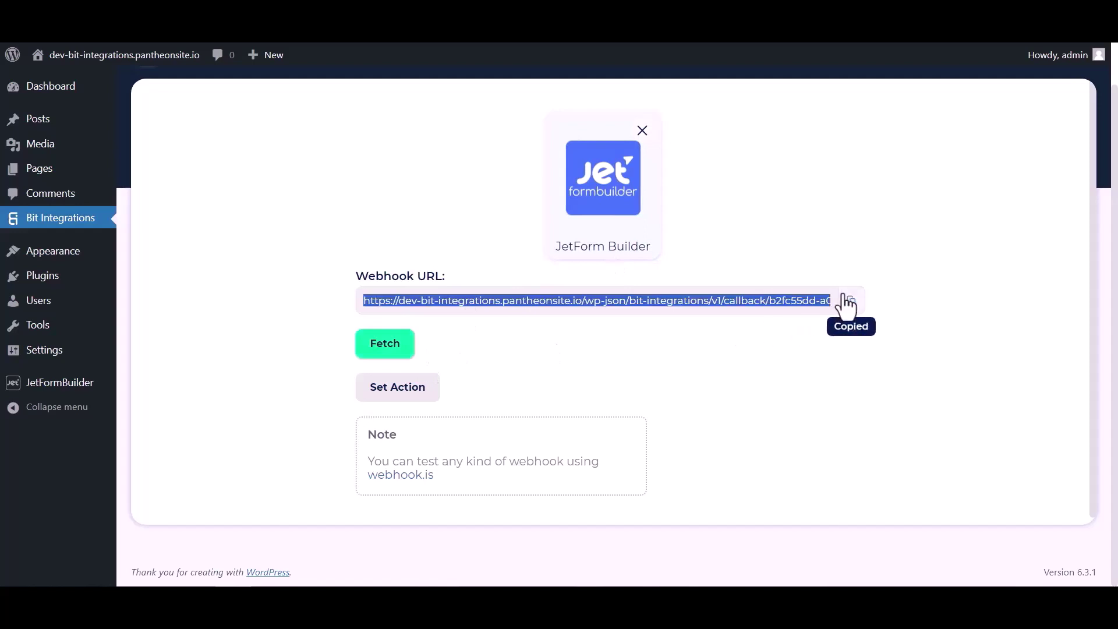
pyautogui.click(391, 350)
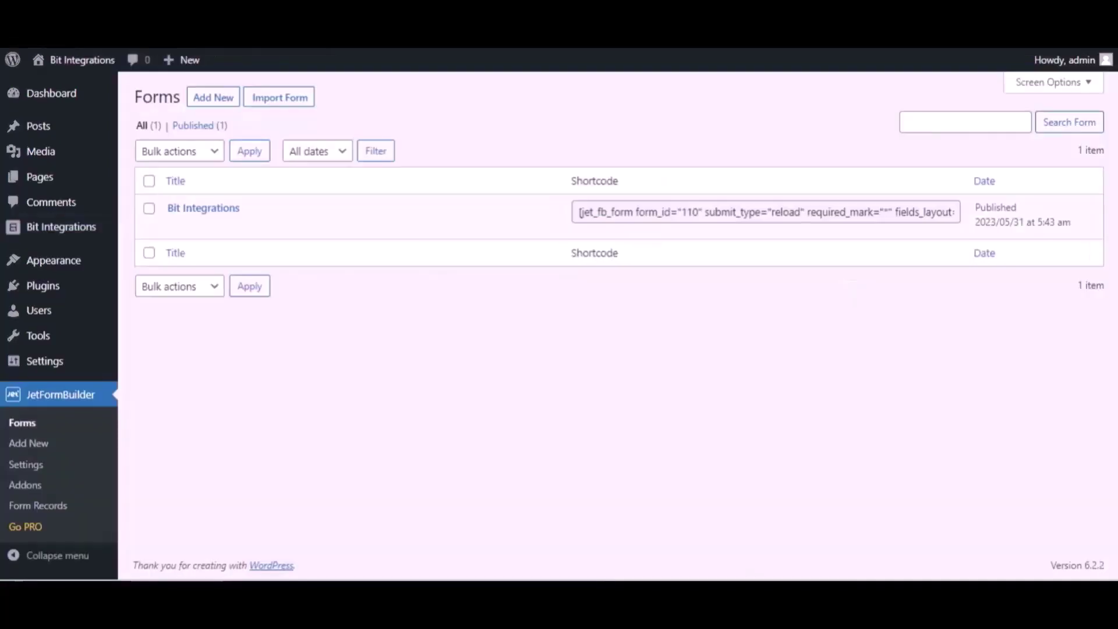
# Open the Bit Integrations form in the editor and expand its Post Submit Actions settings
pyautogui.moveTo(259, 205)
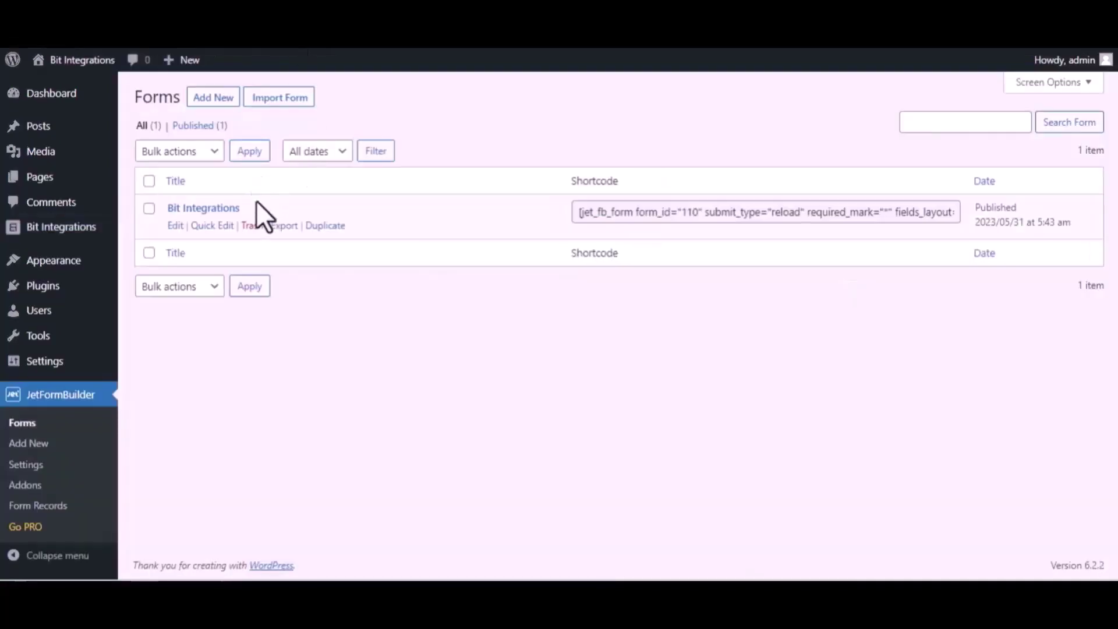
pyautogui.click(175, 227)
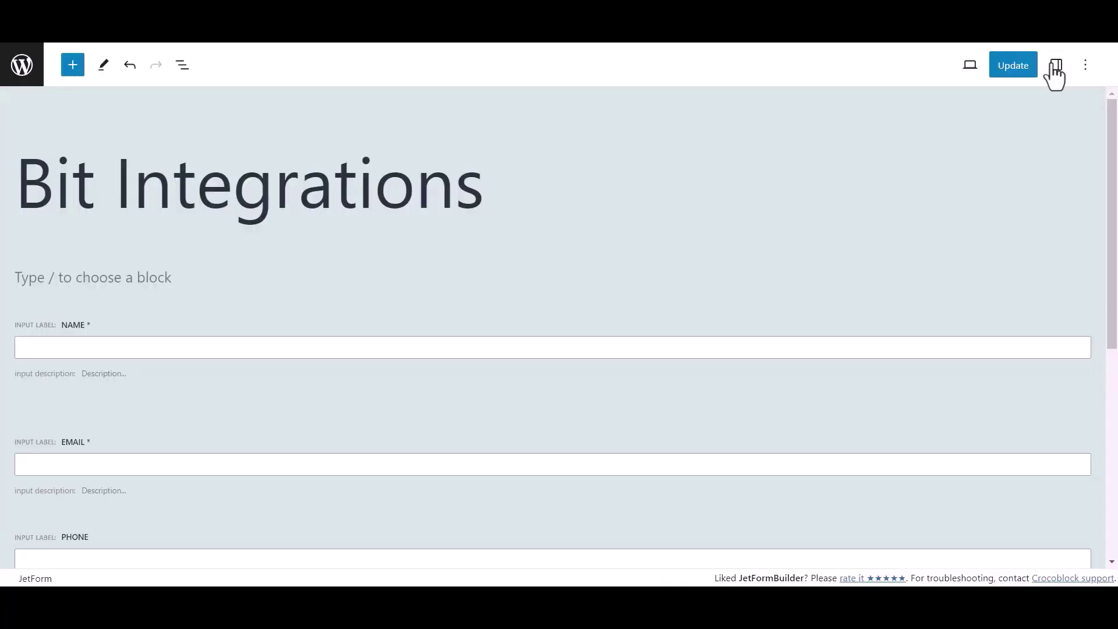
pyautogui.click(1055, 65)
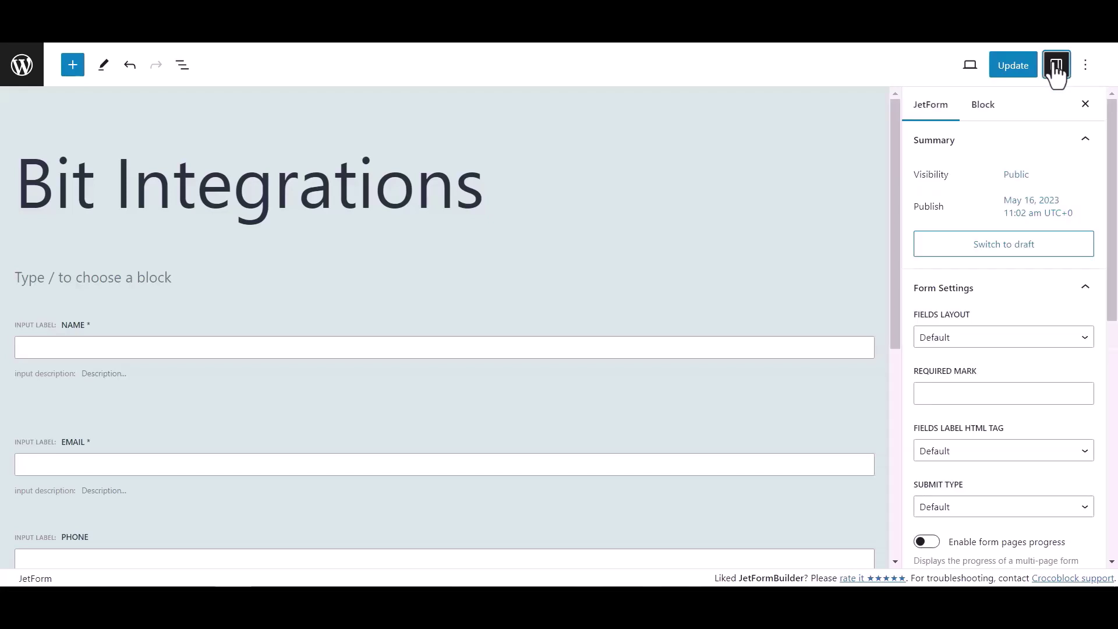
pyautogui.scroll(-6, 970, 323)
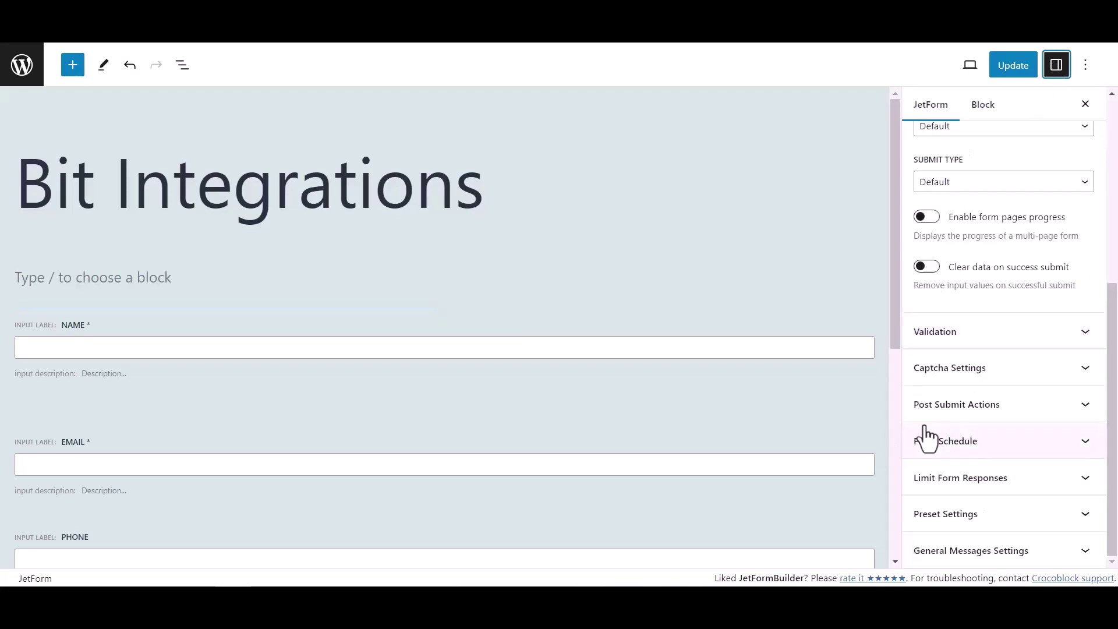
pyautogui.click(1049, 414)
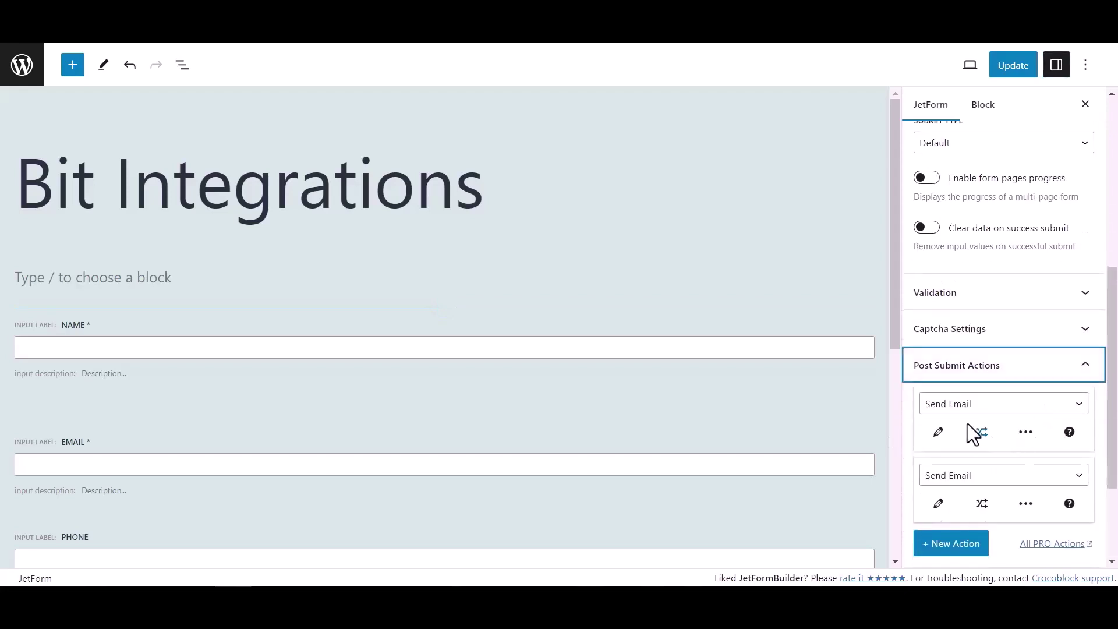
# Change the first post-submit action to Call Webhook with the copied URL, and update the form
pyautogui.click(962, 408)
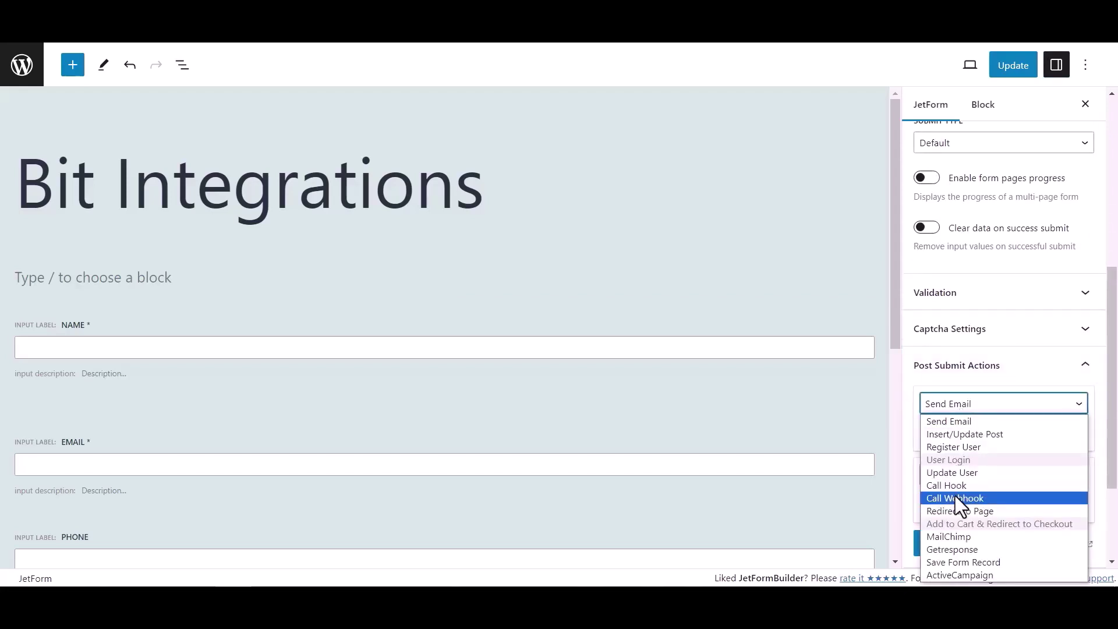
pyautogui.click(955, 498)
pyautogui.click(949, 434)
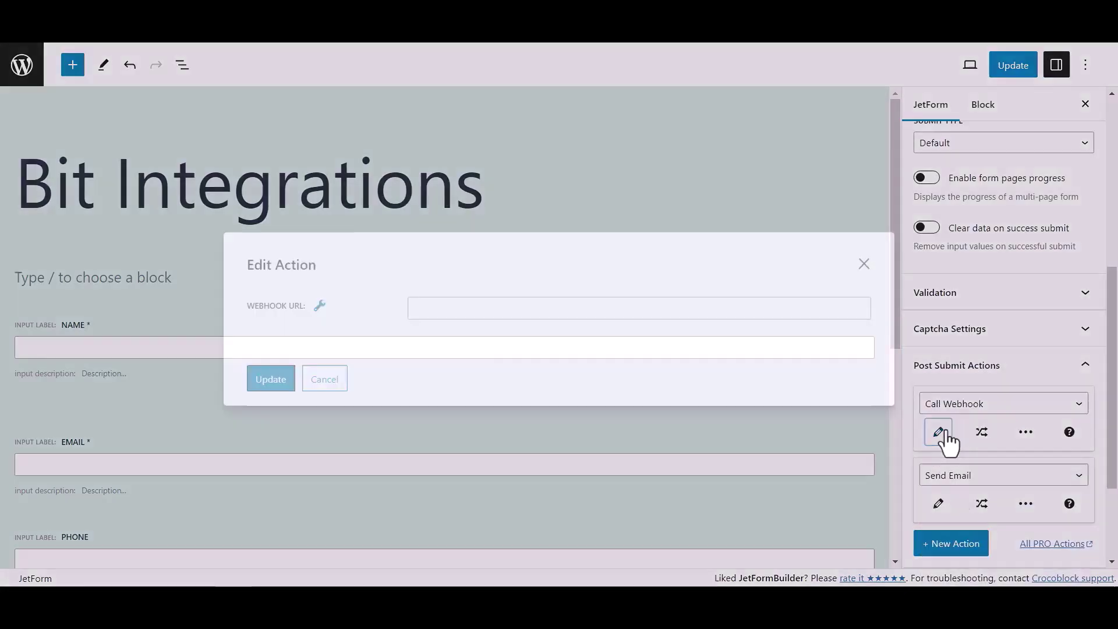
pyautogui.click(517, 309)
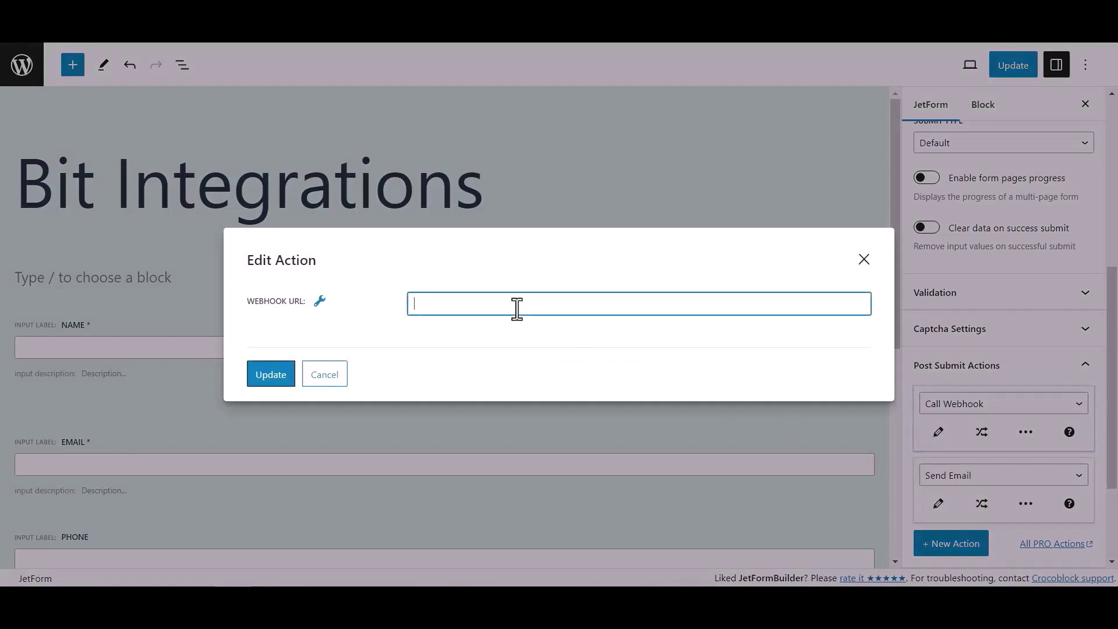
pyautogui.hotkey('ctrl', 'v')
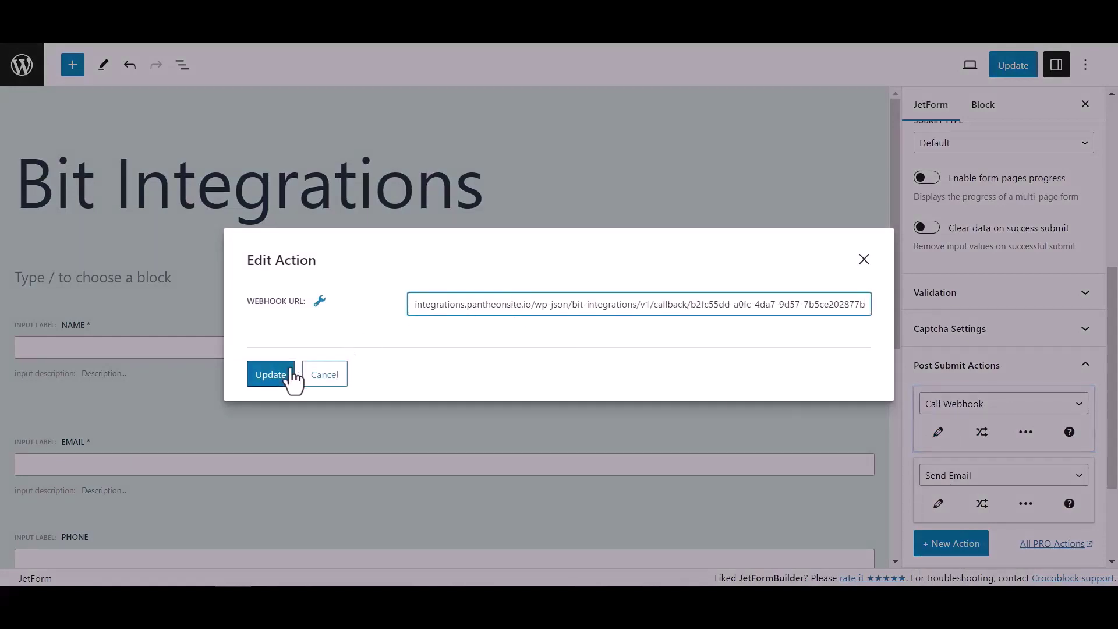
pyautogui.click(284, 378)
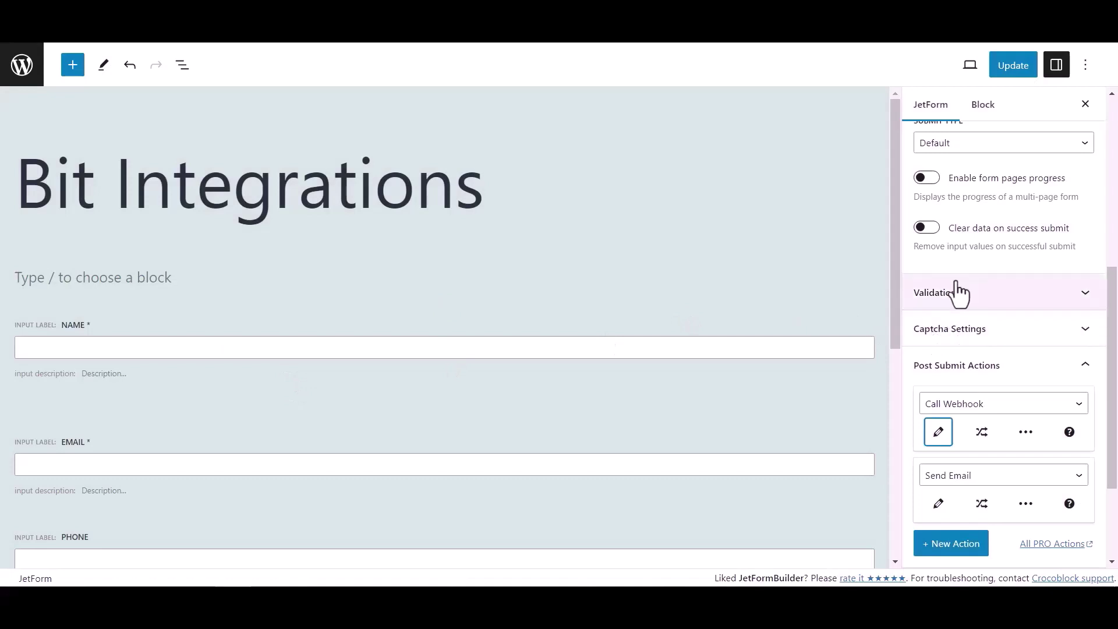
pyautogui.click(1023, 69)
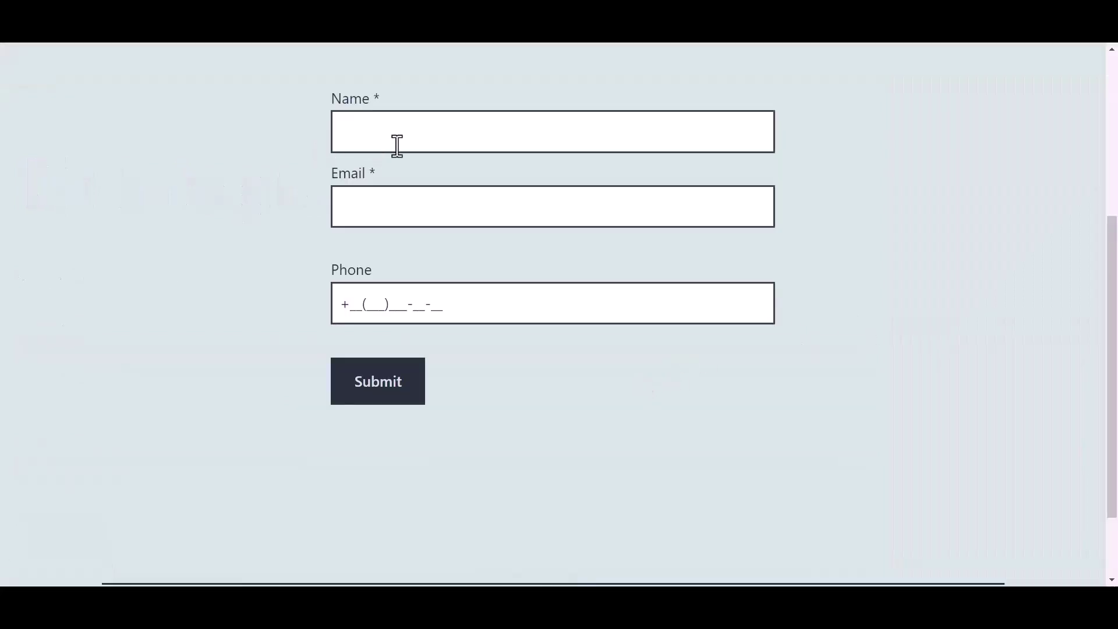
# Submit a live form entry with name 'Bit Integrations', an e-mail address and a phone number
pyautogui.click(420, 134)
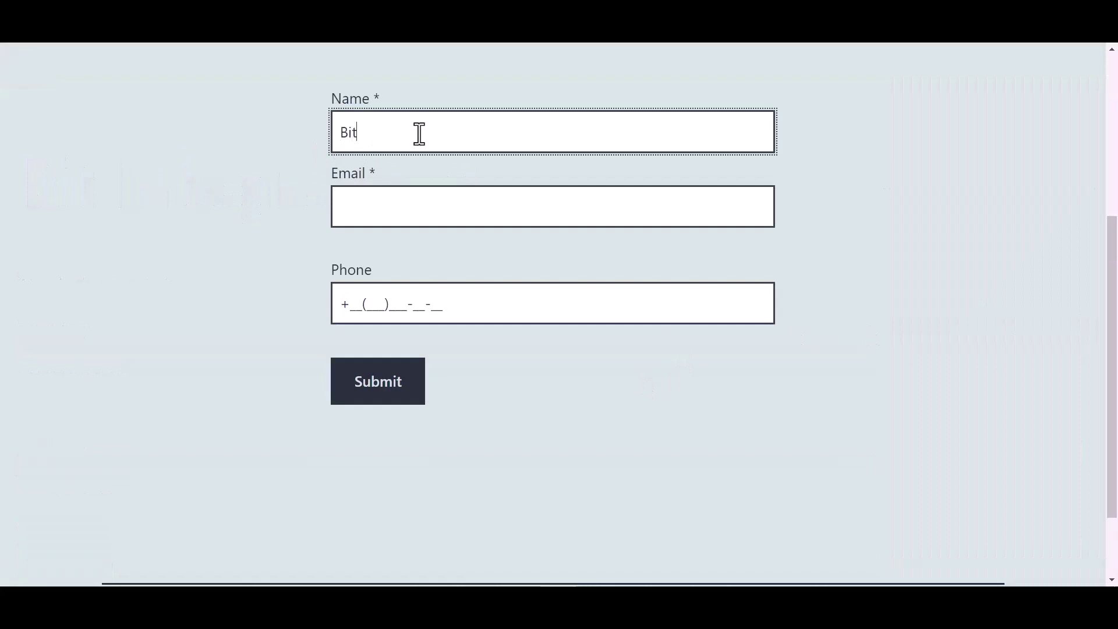
pyautogui.write('Bit Integrations')
pyautogui.press('Tab')
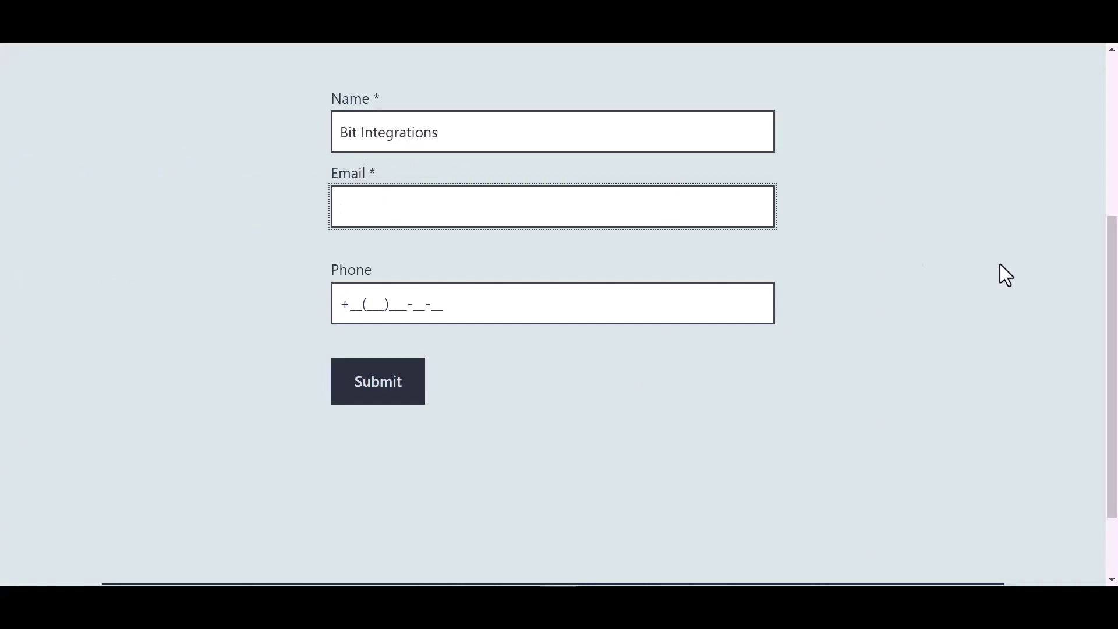
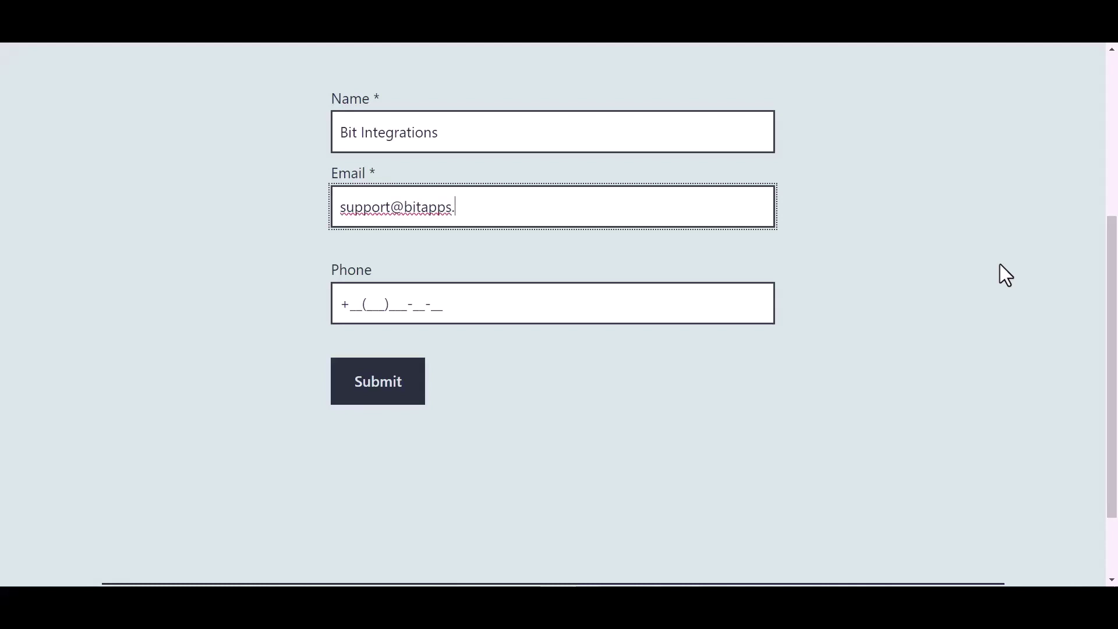
pyautogui.click(431, 304)
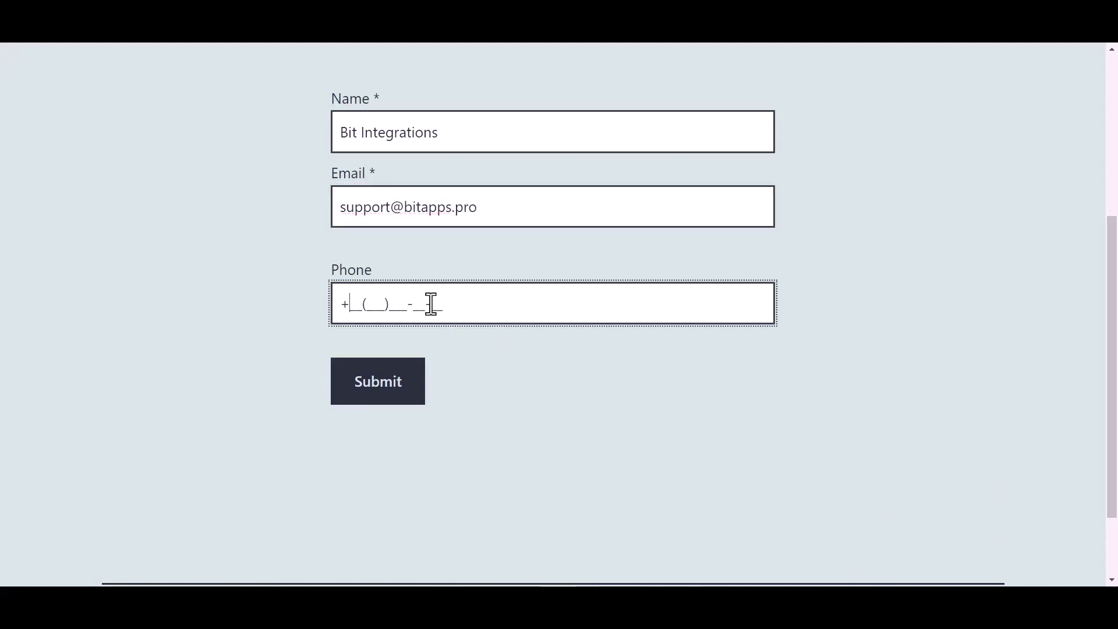
pyautogui.click(385, 387)
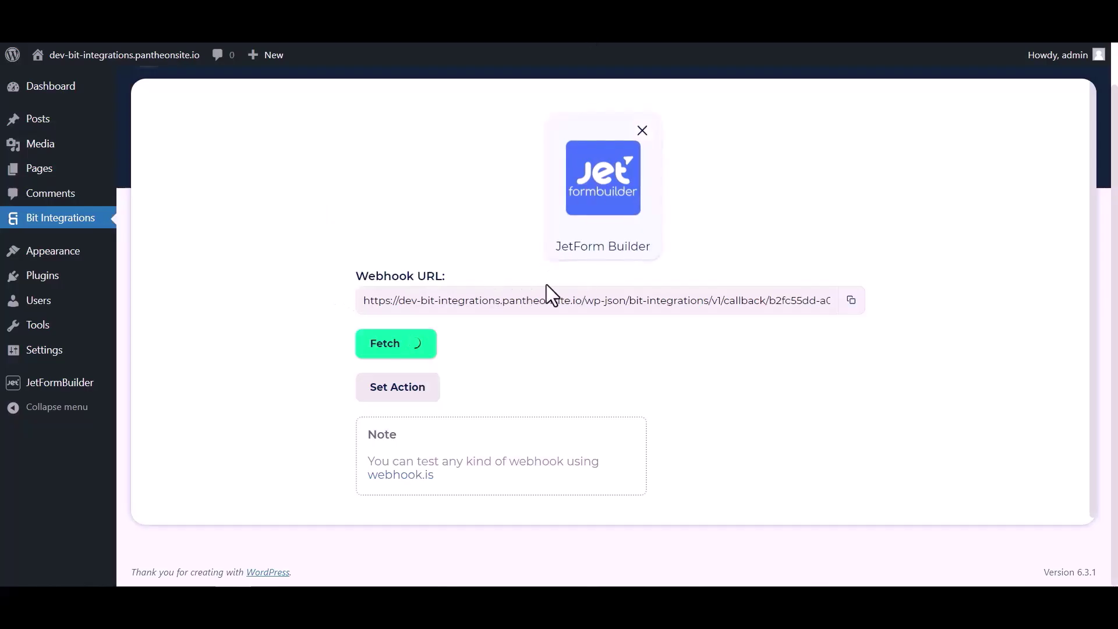
# Review the fetched form data, then search 'sure' and select SureTriggers as the action
pyautogui.scroll(-3, 578, 354)
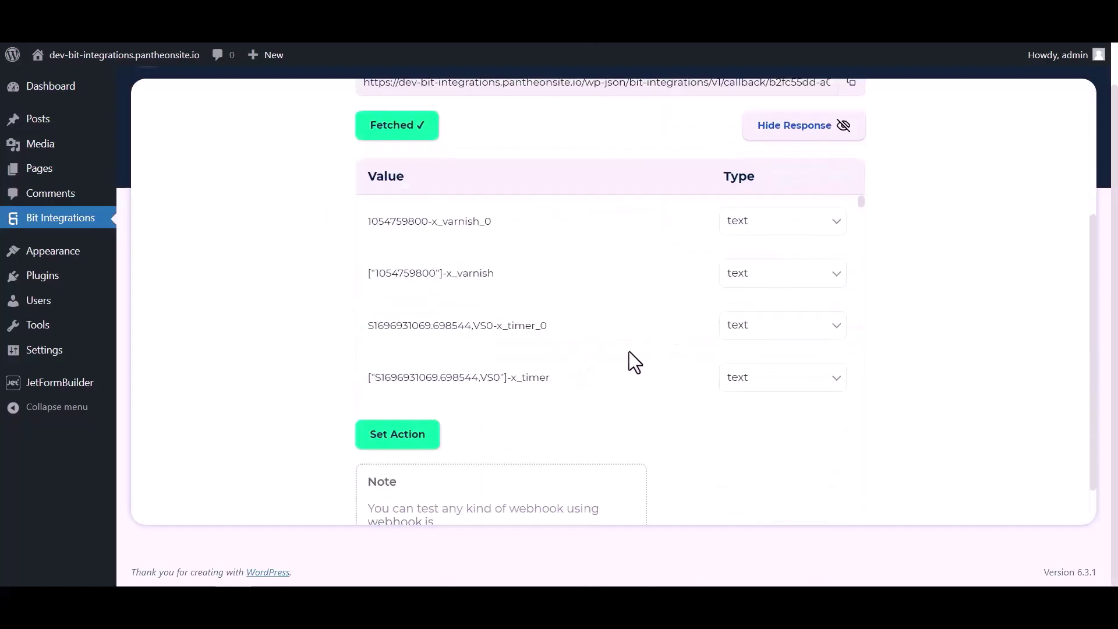
pyautogui.scroll(-7, 609, 242)
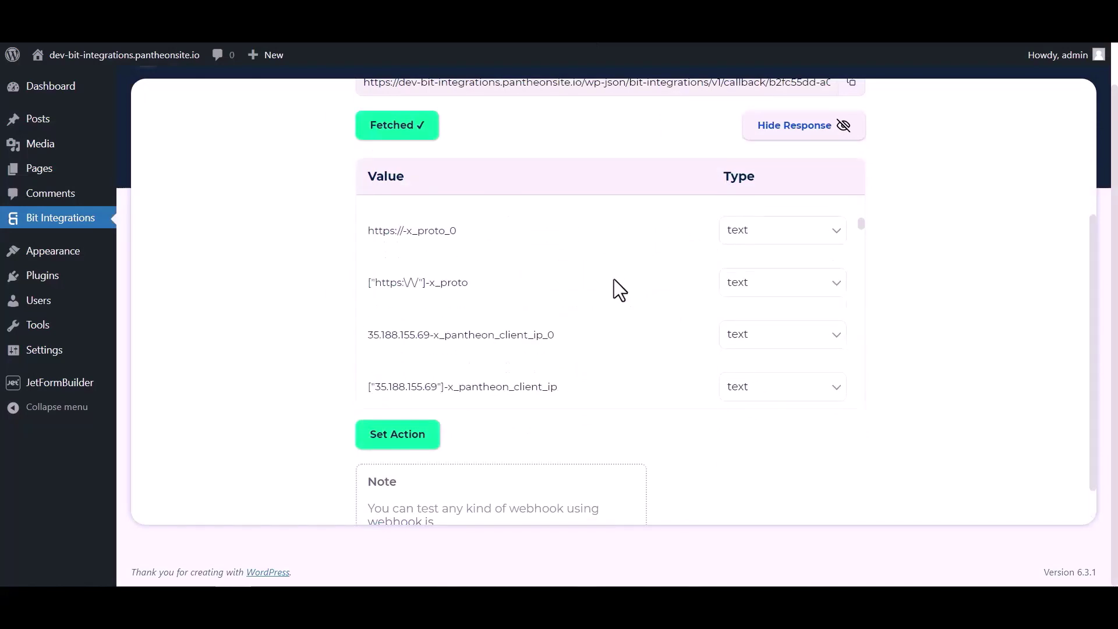
pyautogui.scroll(-15, 614, 278)
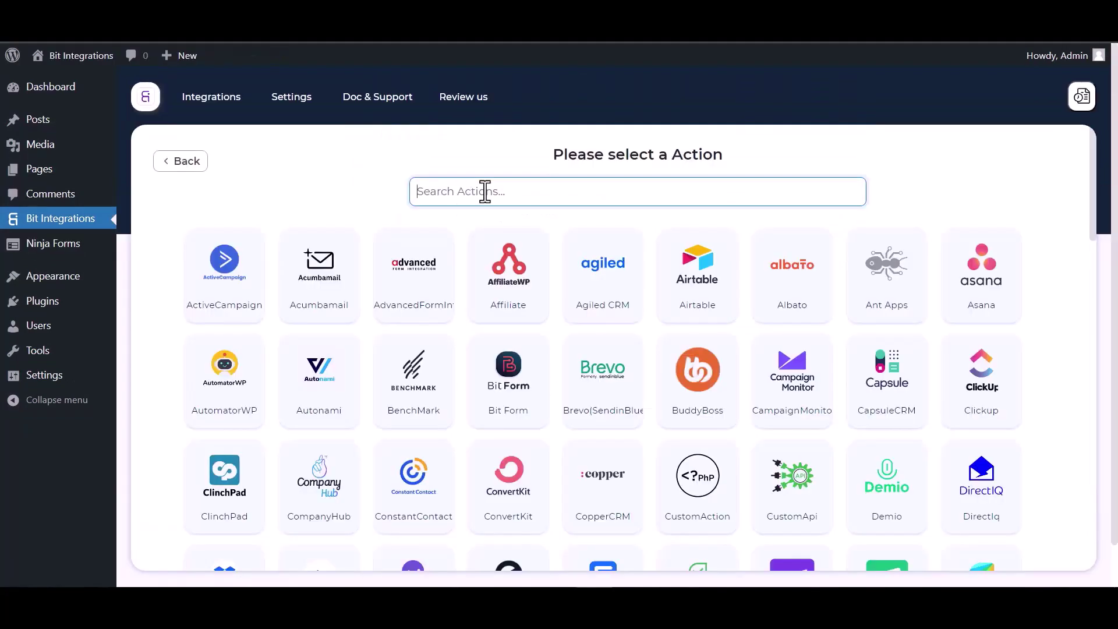
pyautogui.write('sure')
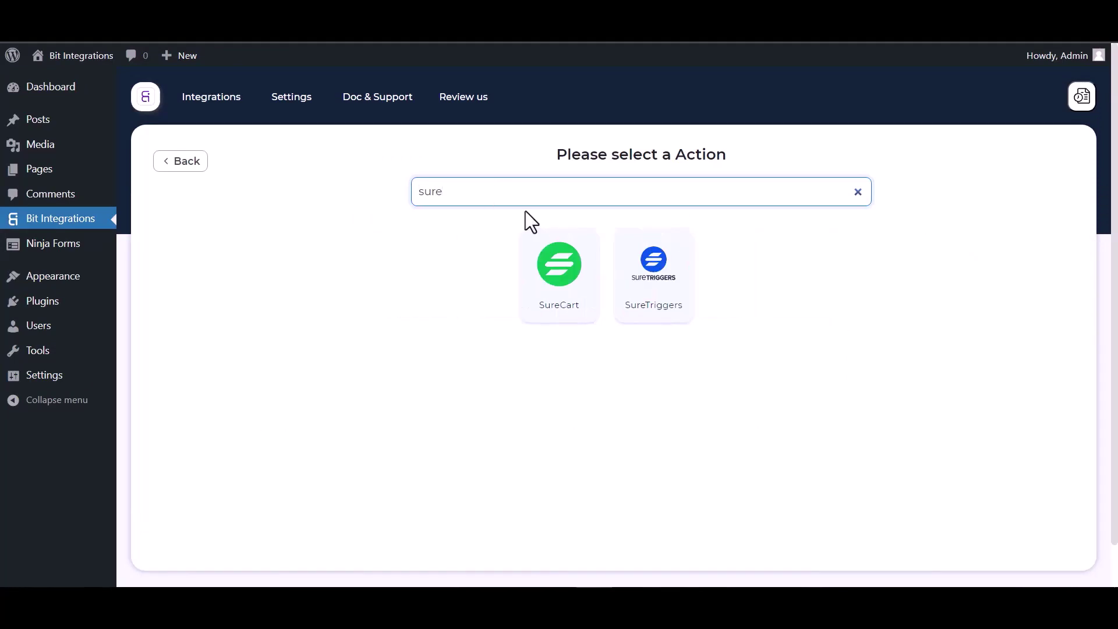
pyautogui.click(657, 293)
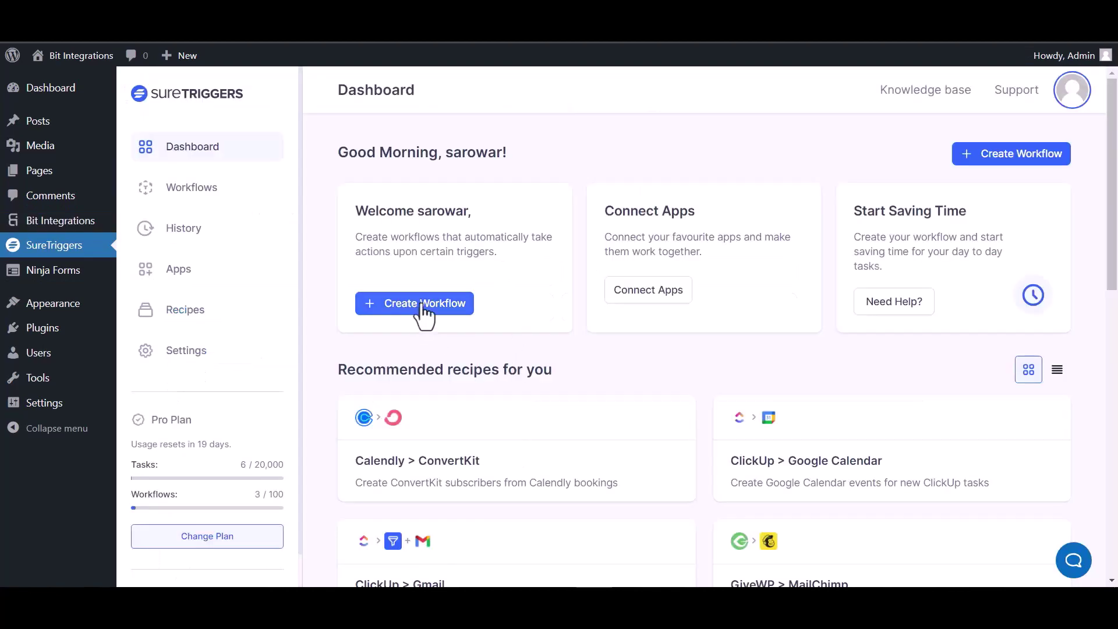
# Create a SureTriggers workflow named 'Bit Integrations' and open its builder
pyautogui.click(998, 166)
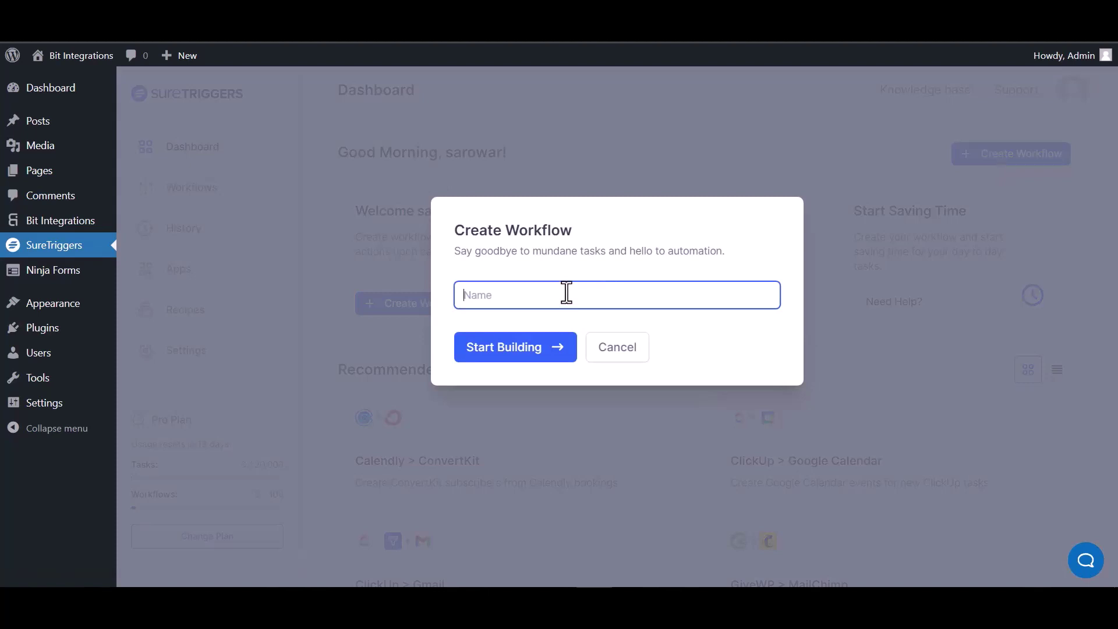
pyautogui.write('Bit Integrations')
pyautogui.click(523, 353)
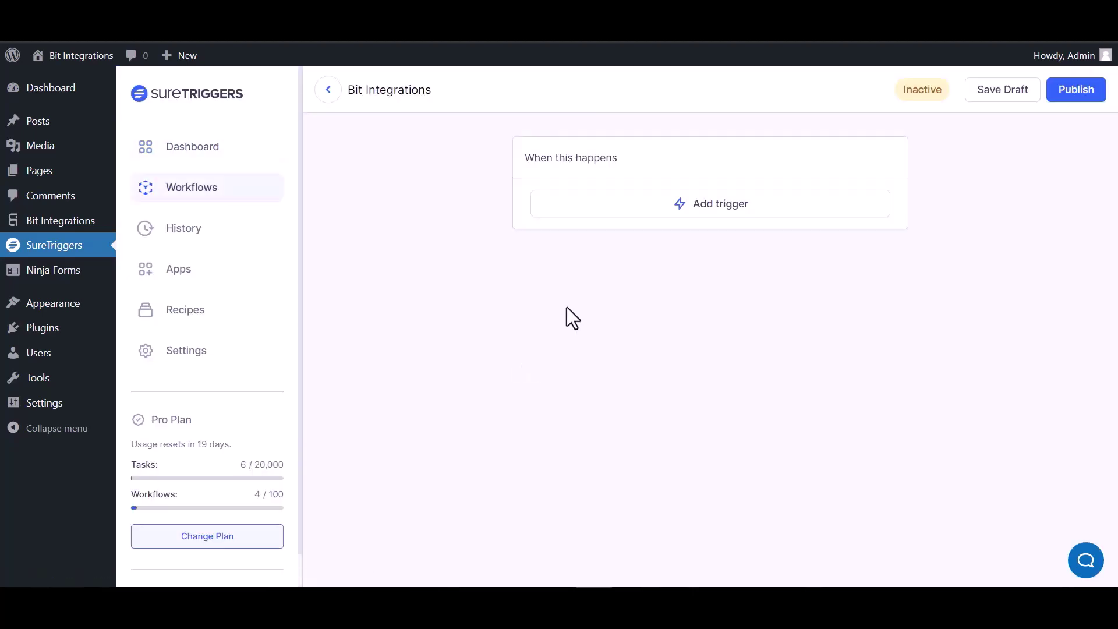
# Add a Webhooks Catch Webhook trigger to the workflow and copy its webhook URL
pyautogui.click(737, 213)
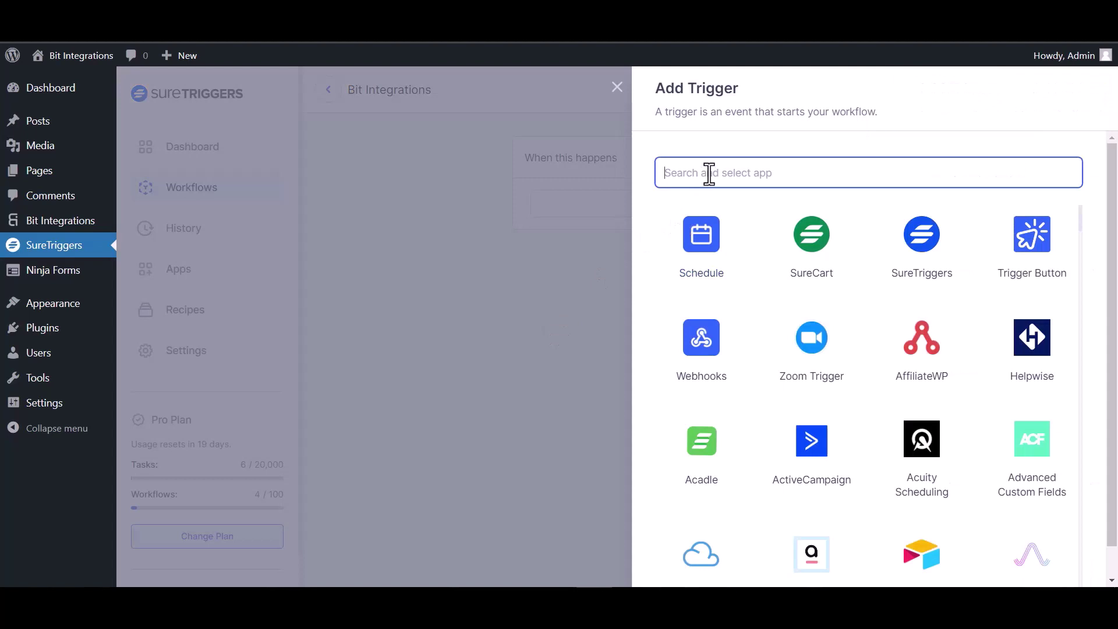
pyautogui.write('web')
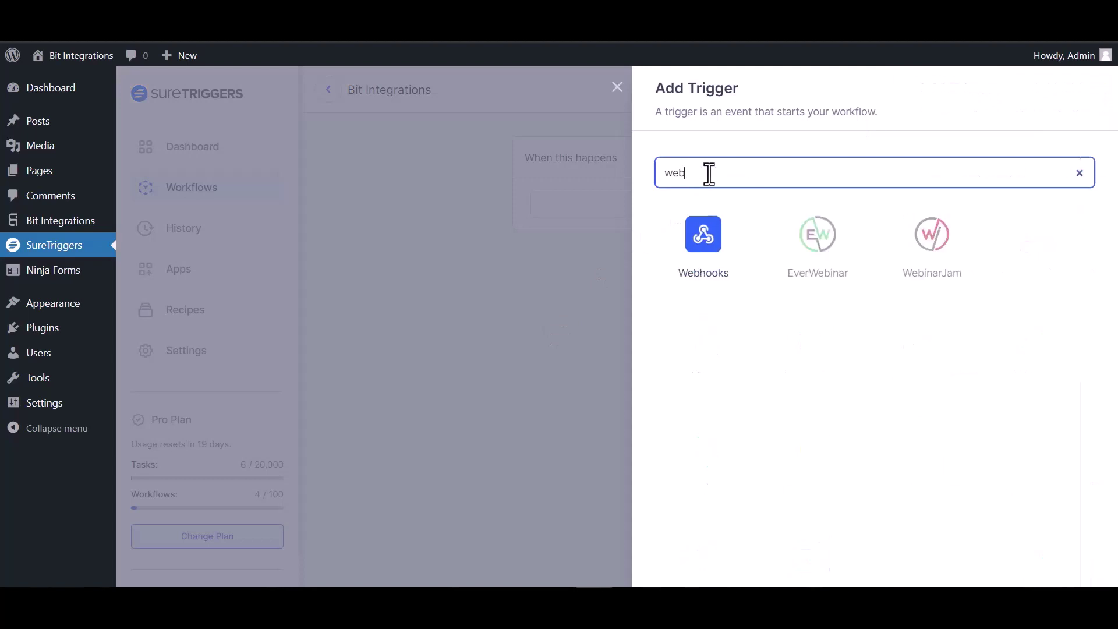
pyautogui.click(716, 257)
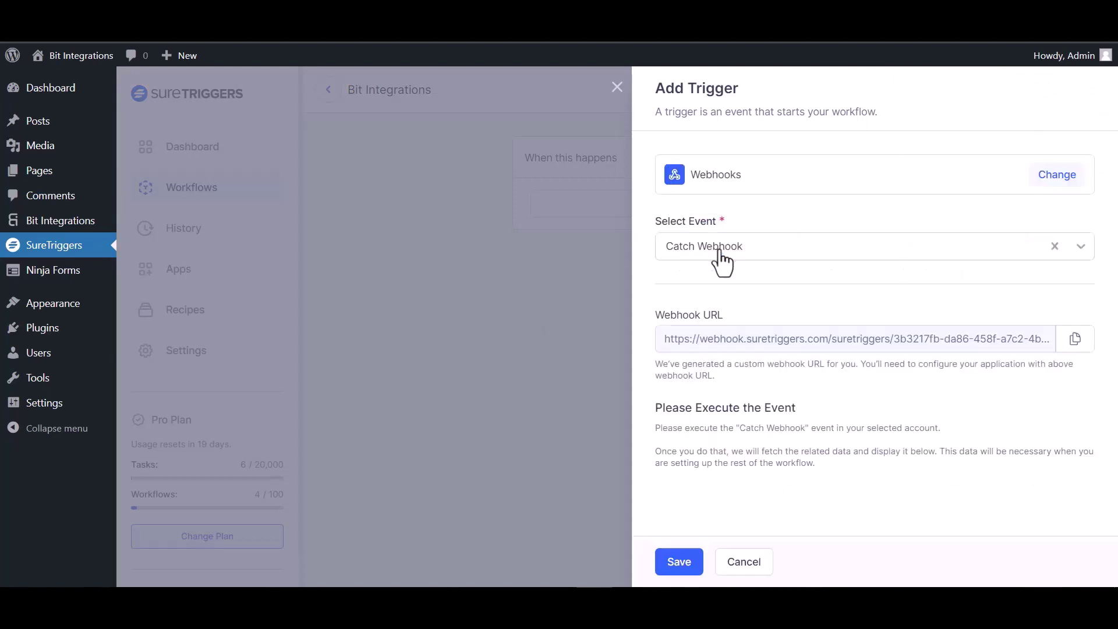
pyautogui.click(1066, 342)
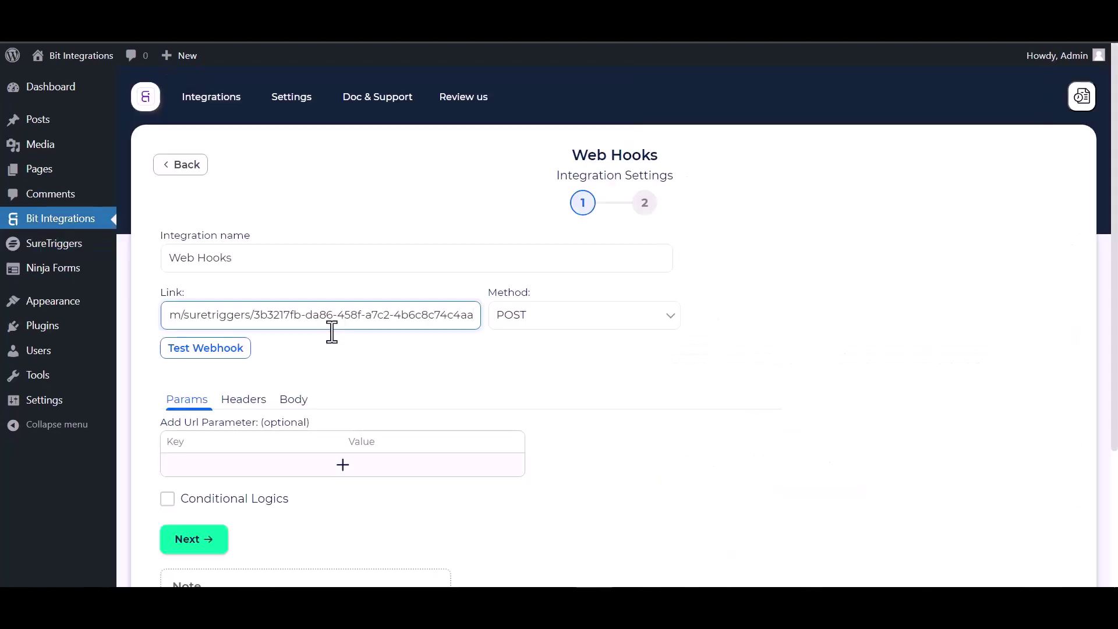
# Make the webhook body send all data as application/json, then send a test request
pyautogui.click(293, 407)
pyautogui.scroll(-3, 321, 379)
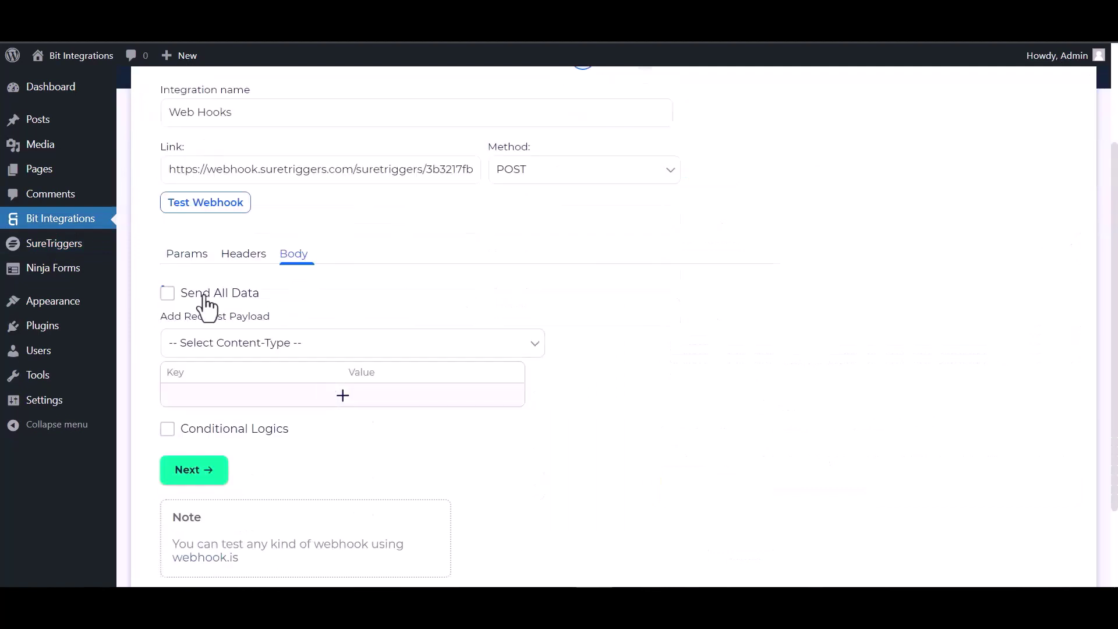
pyautogui.click(177, 299)
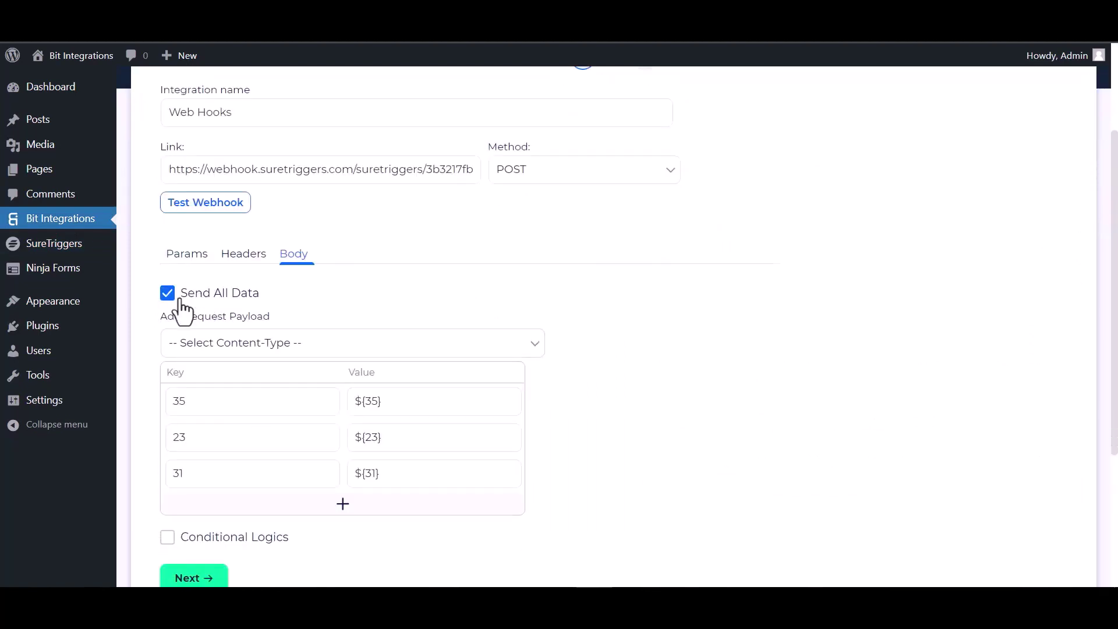
pyautogui.click(276, 343)
pyautogui.click(265, 382)
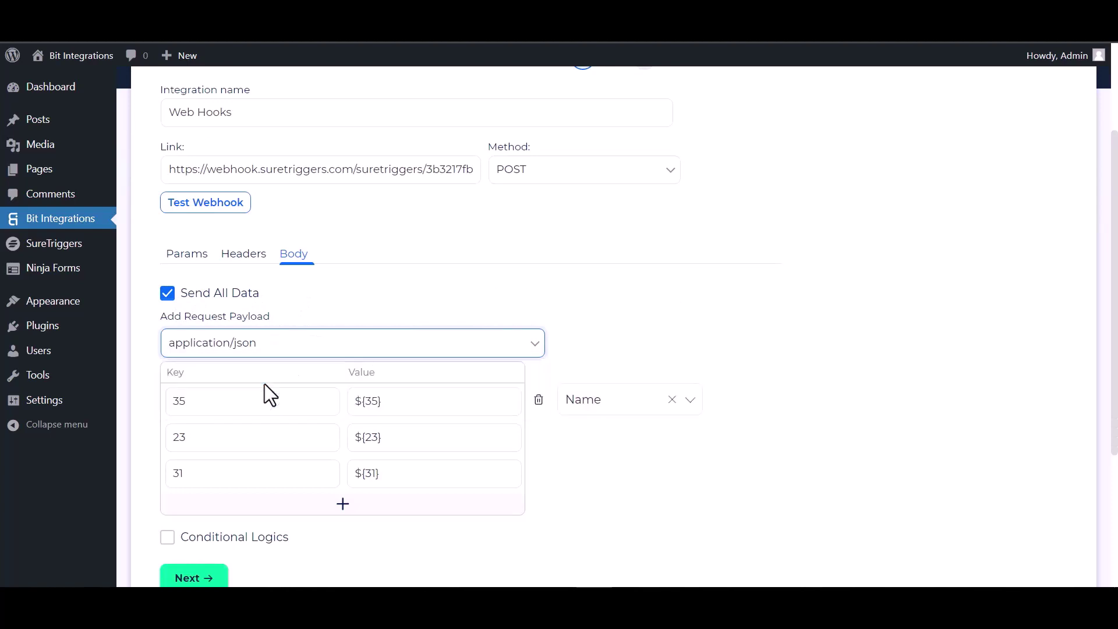
pyautogui.click(220, 211)
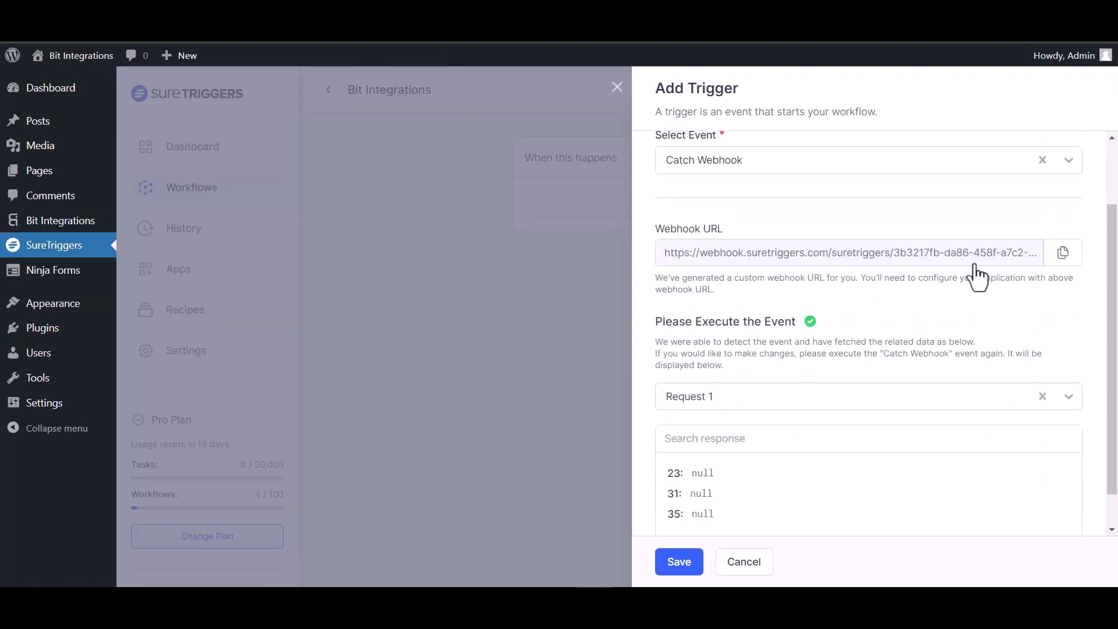
# Save the Catch Webhook trigger with its received fields 23, 31 and 35, then enable conditional logic
pyautogui.scroll(-2, 779, 392)
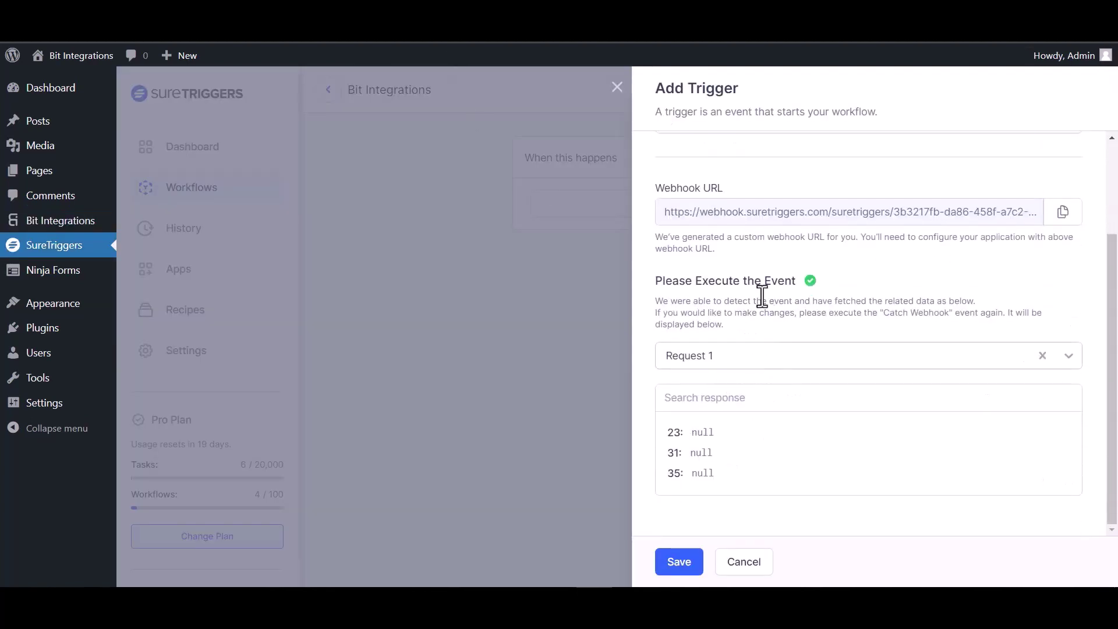
pyautogui.click(679, 562)
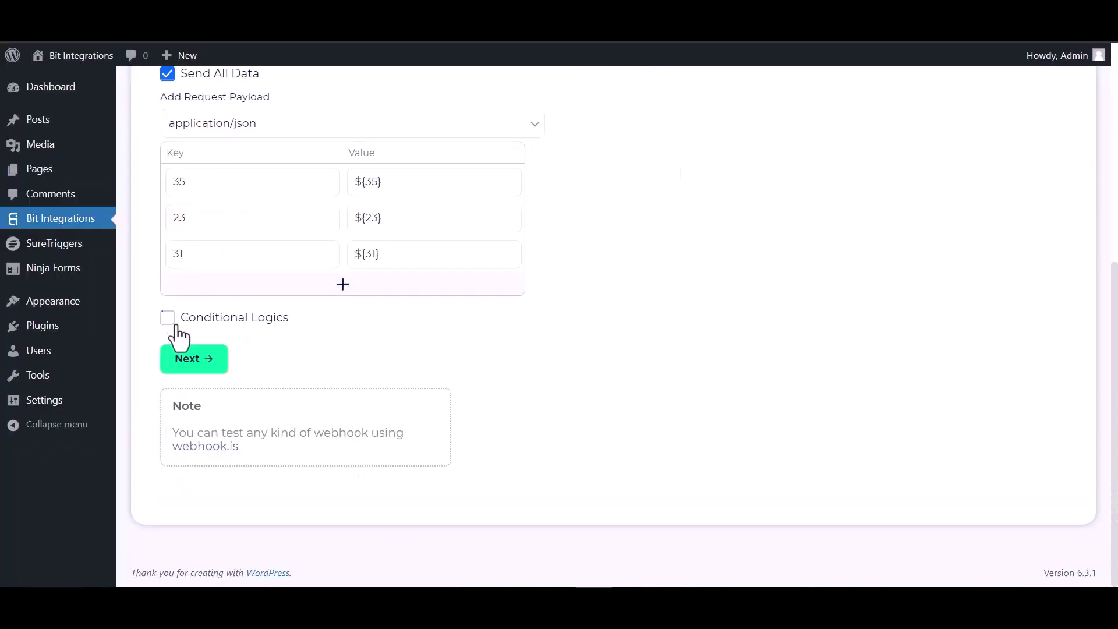
pyautogui.click(167, 318)
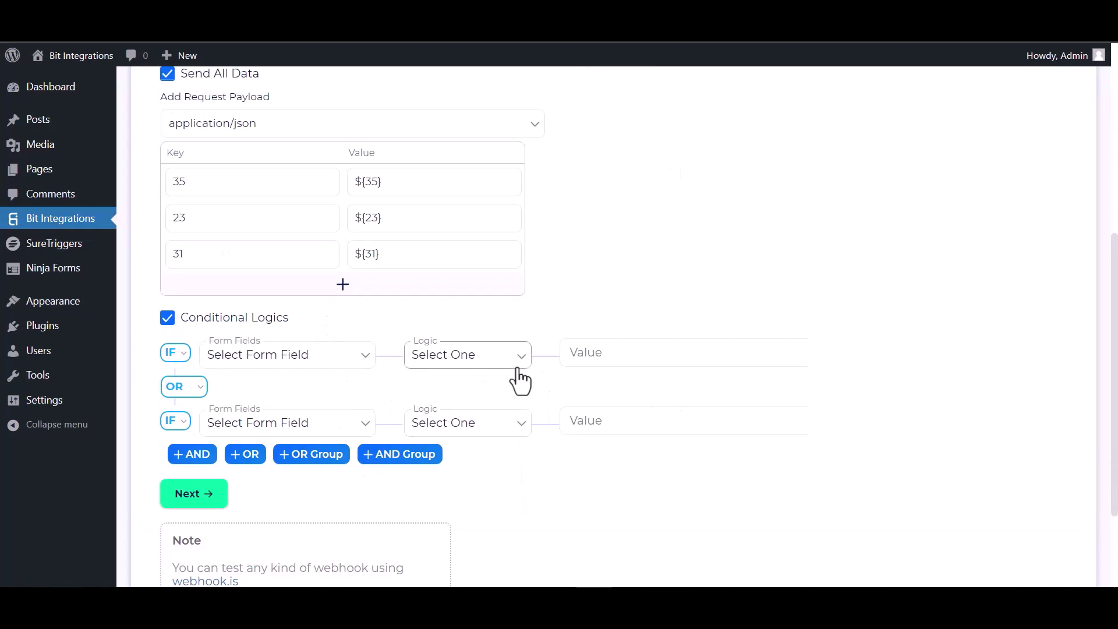
# Turn conditional logic back off and finish and save the webhook integration
pyautogui.click(168, 318)
pyautogui.click(198, 364)
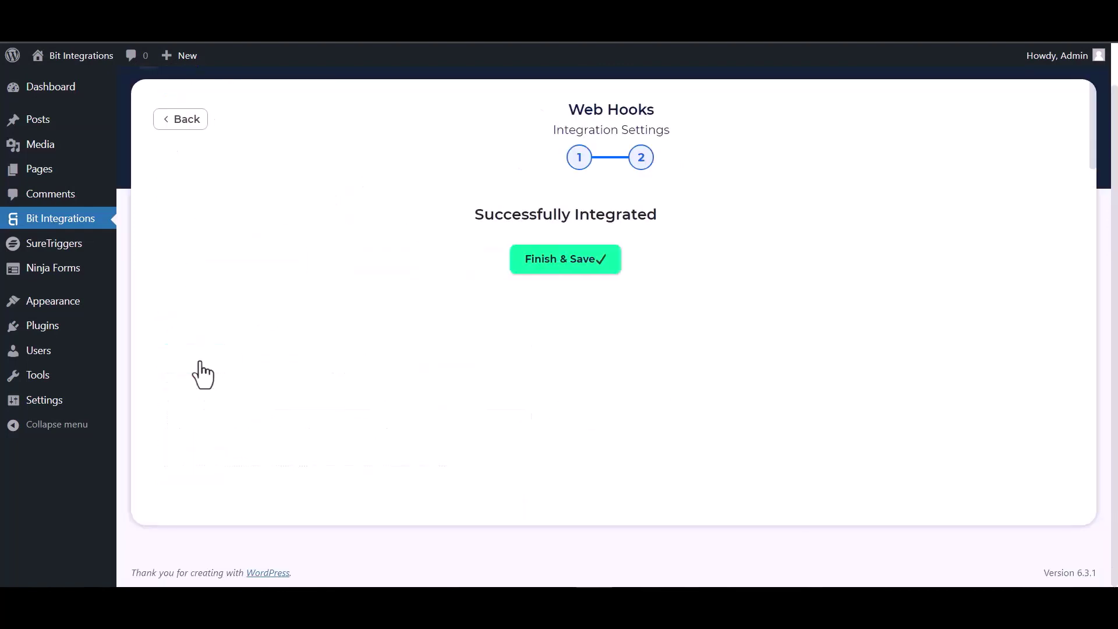
pyautogui.click(583, 272)
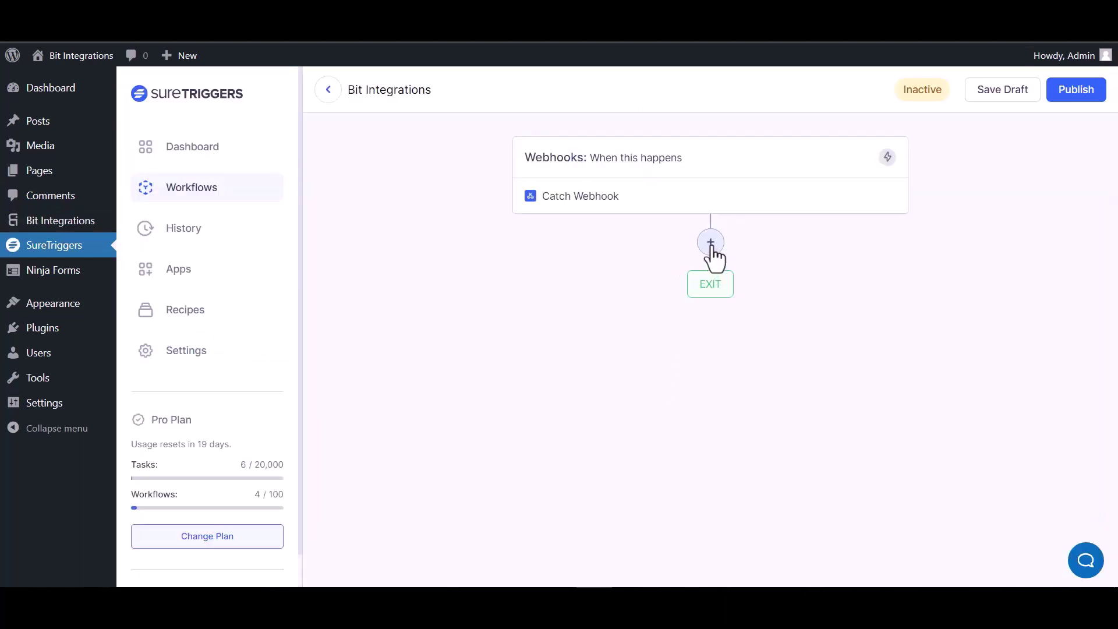
# Add an AirTable Create Record action after the trigger using the existing AirTable connection
pyautogui.click(711, 245)
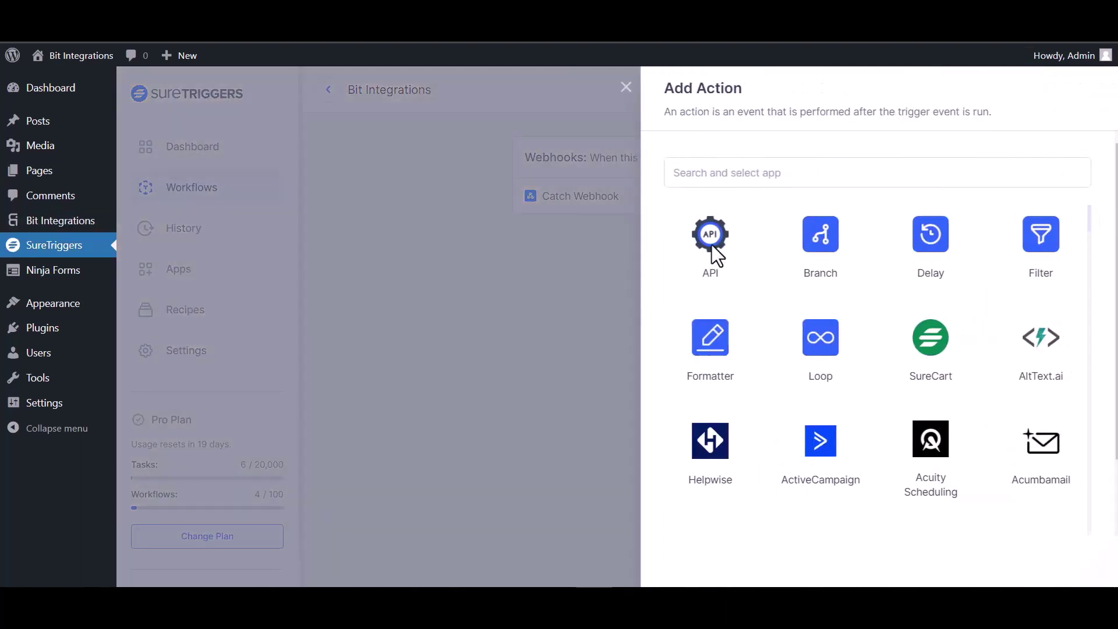
pyautogui.click(732, 178)
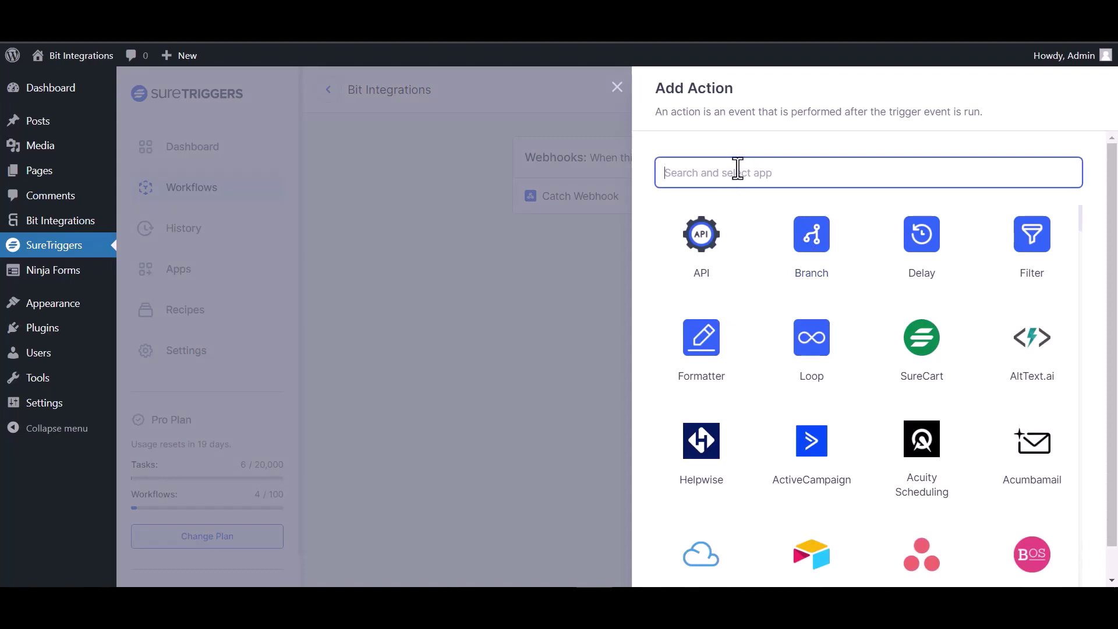
pyautogui.write('air')
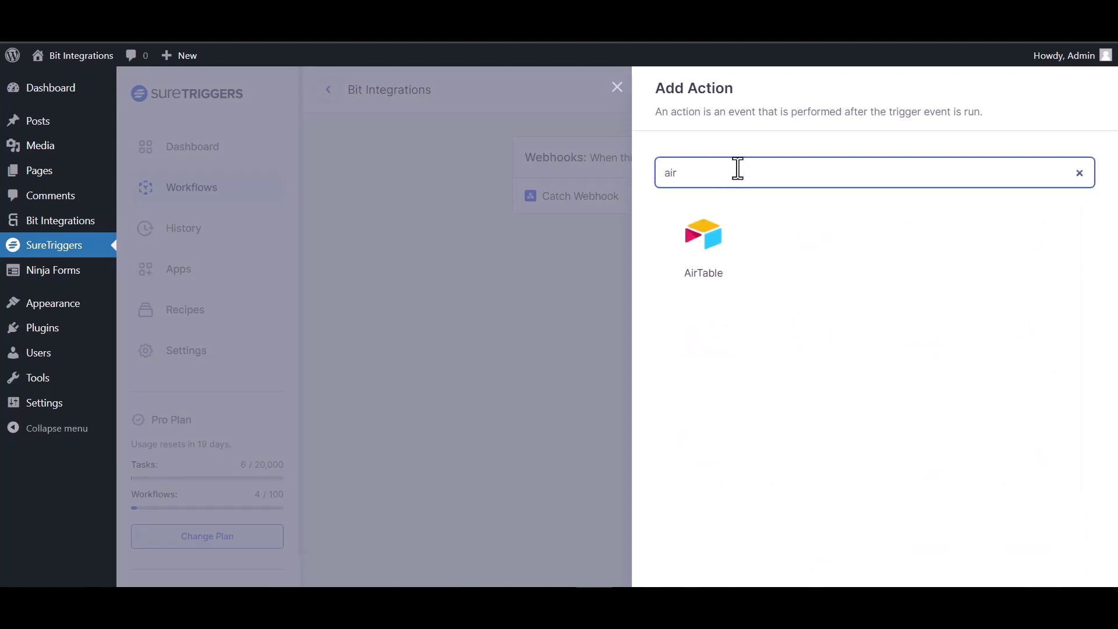
pyautogui.click(703, 247)
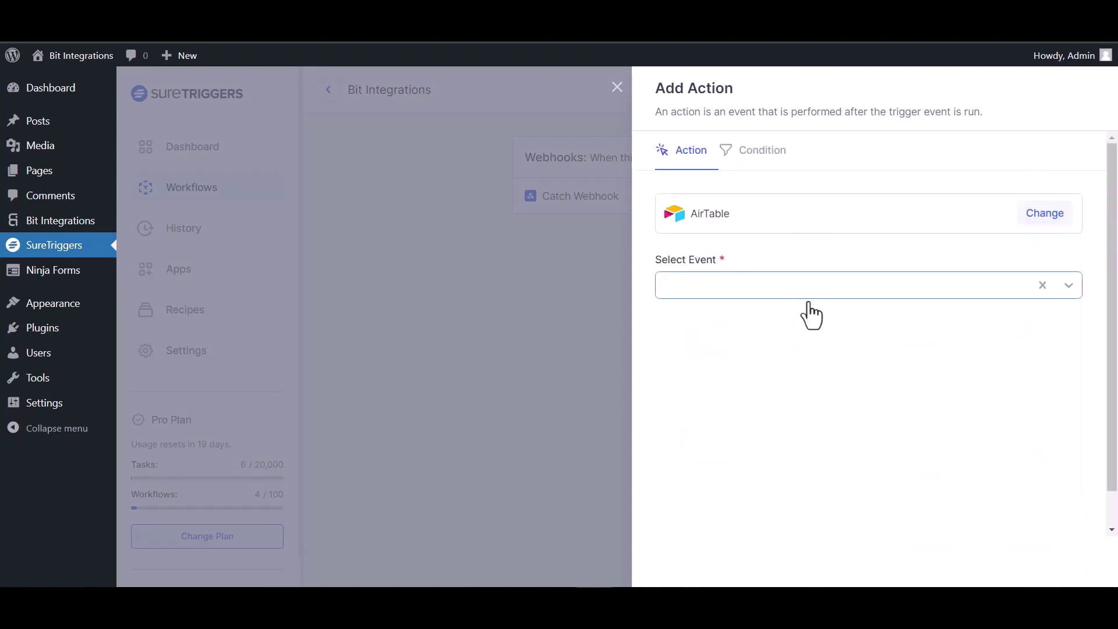
pyautogui.click(805, 287)
pyautogui.click(750, 321)
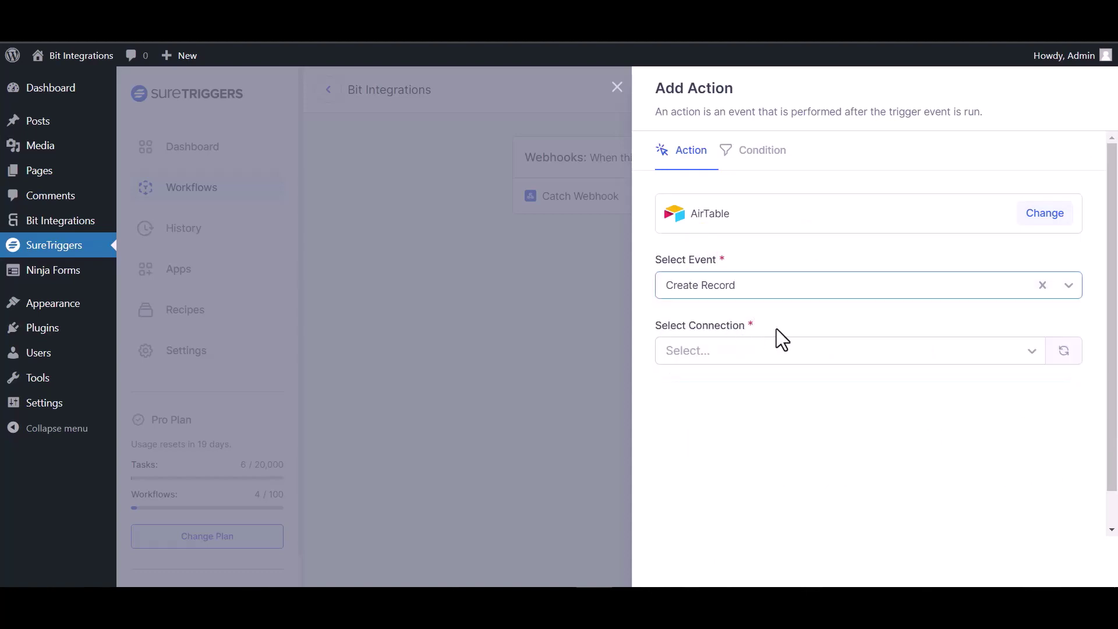
pyautogui.click(785, 356)
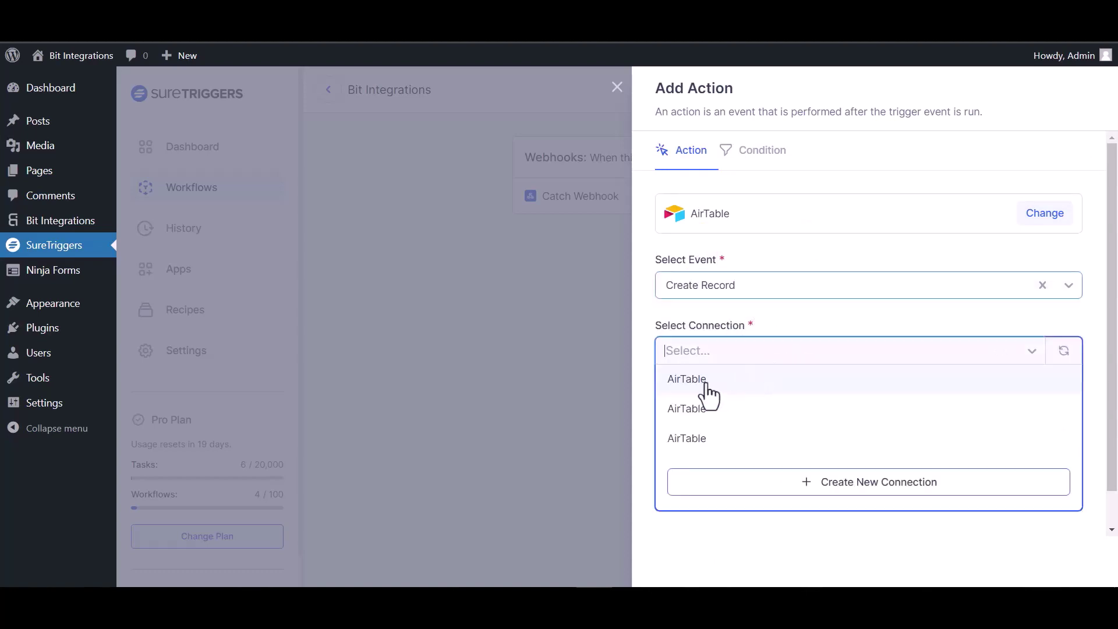
pyautogui.click(707, 384)
# Target Table 1 in the bit integration base
pyautogui.scroll(-1, 717, 384)
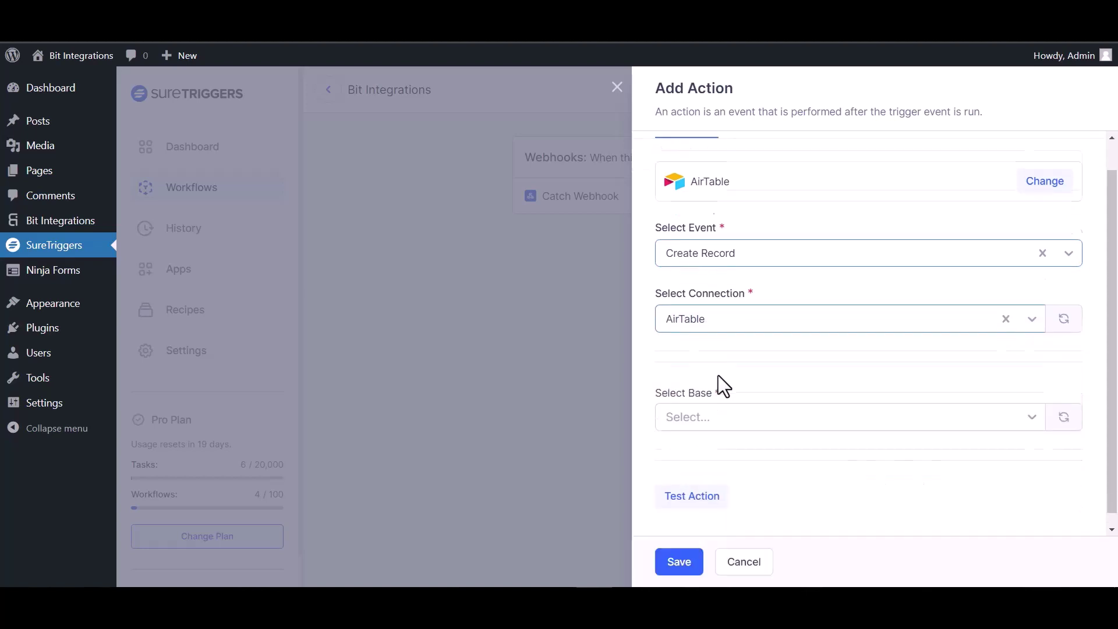
pyautogui.click(728, 404)
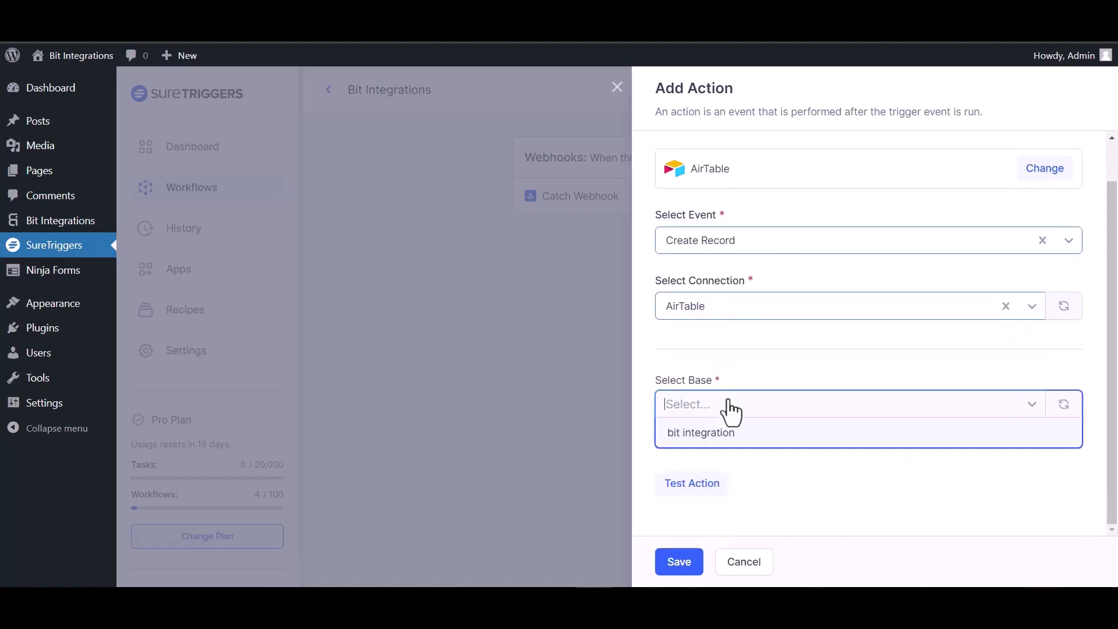
pyautogui.click(724, 436)
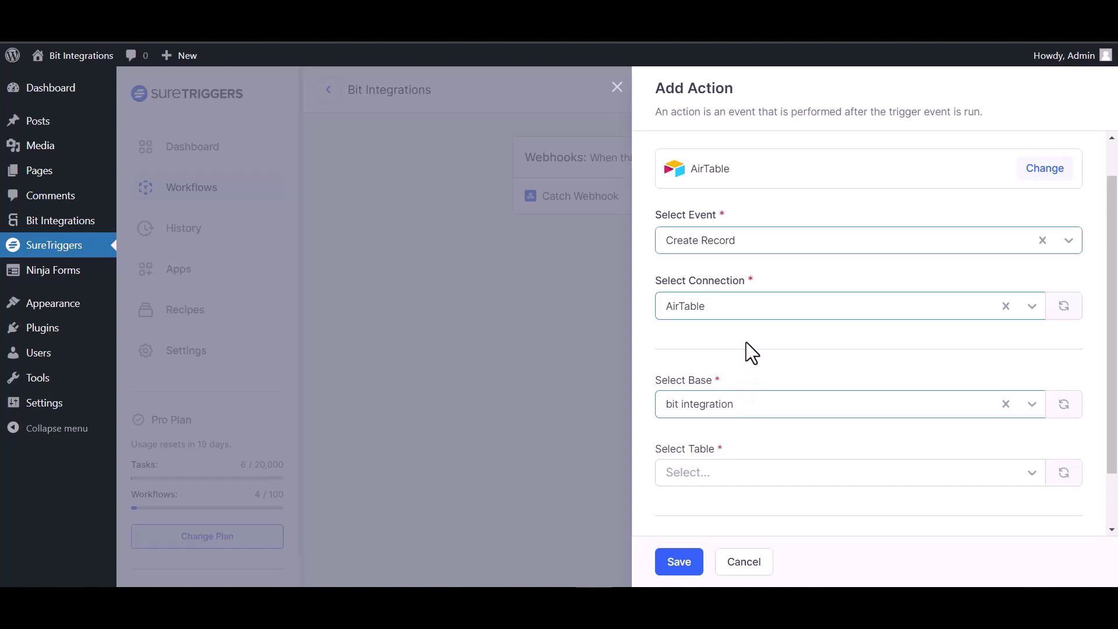
pyautogui.scroll(-1, 746, 344)
pyautogui.click(760, 406)
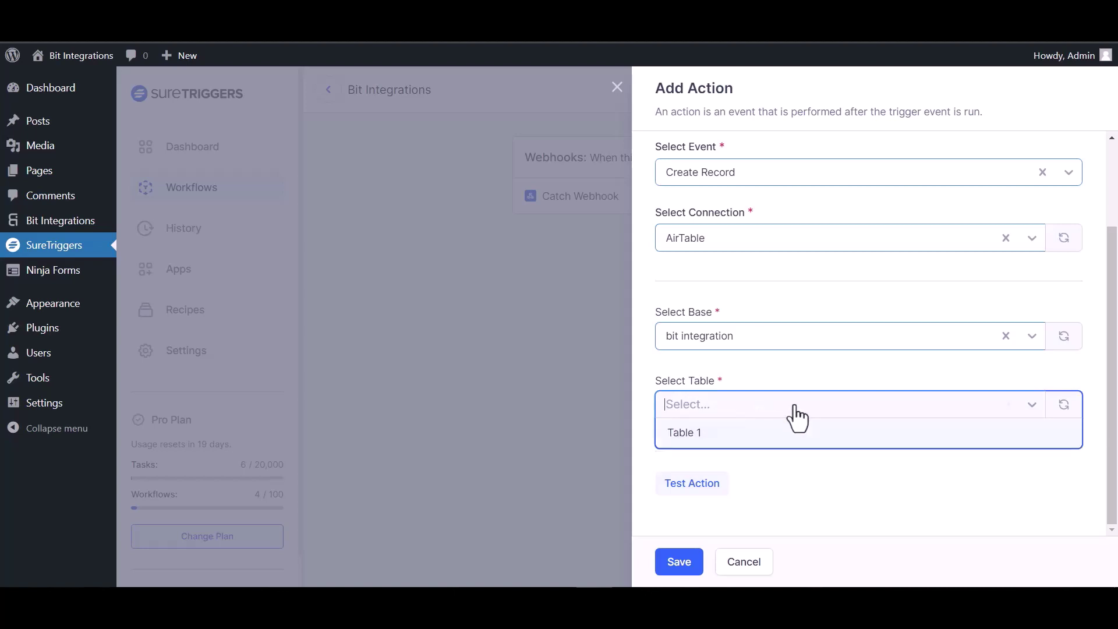
pyautogui.click(728, 431)
pyautogui.scroll(-2, 775, 391)
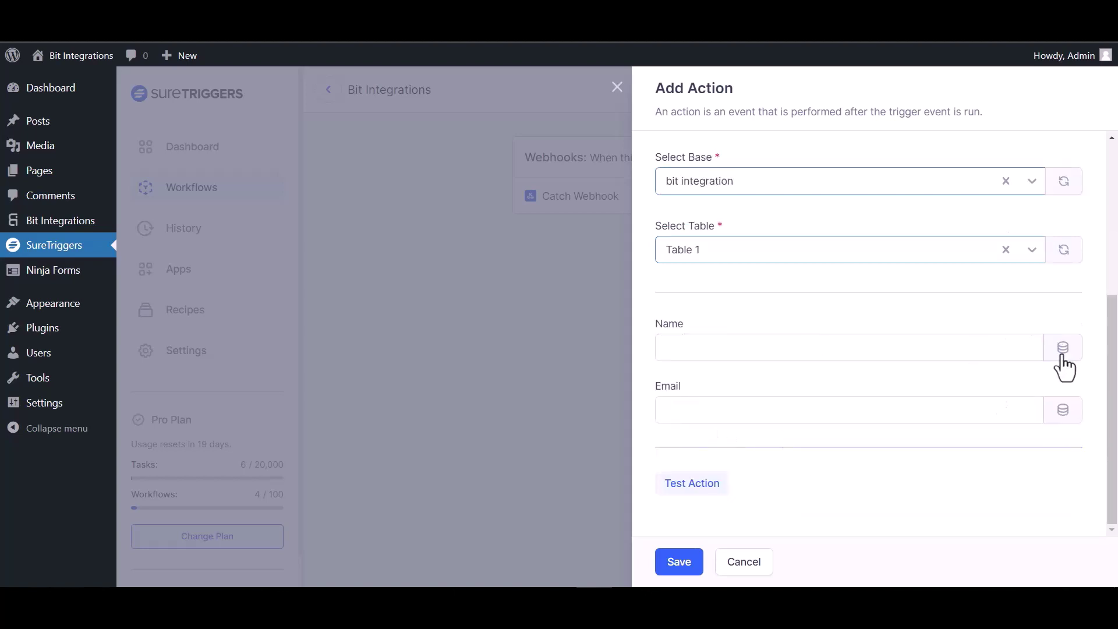
# Map webhook field 35 to Name and 23 to Email, test the action, and save it
pyautogui.click(1062, 348)
pyautogui.click(685, 510)
pyautogui.click(1063, 411)
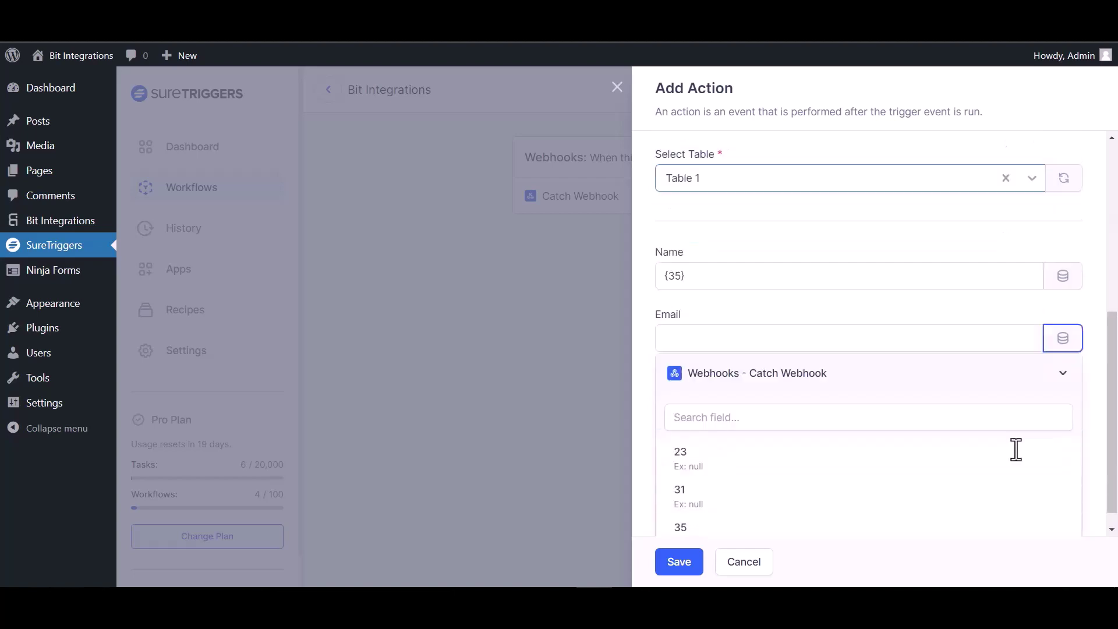
pyautogui.click(699, 455)
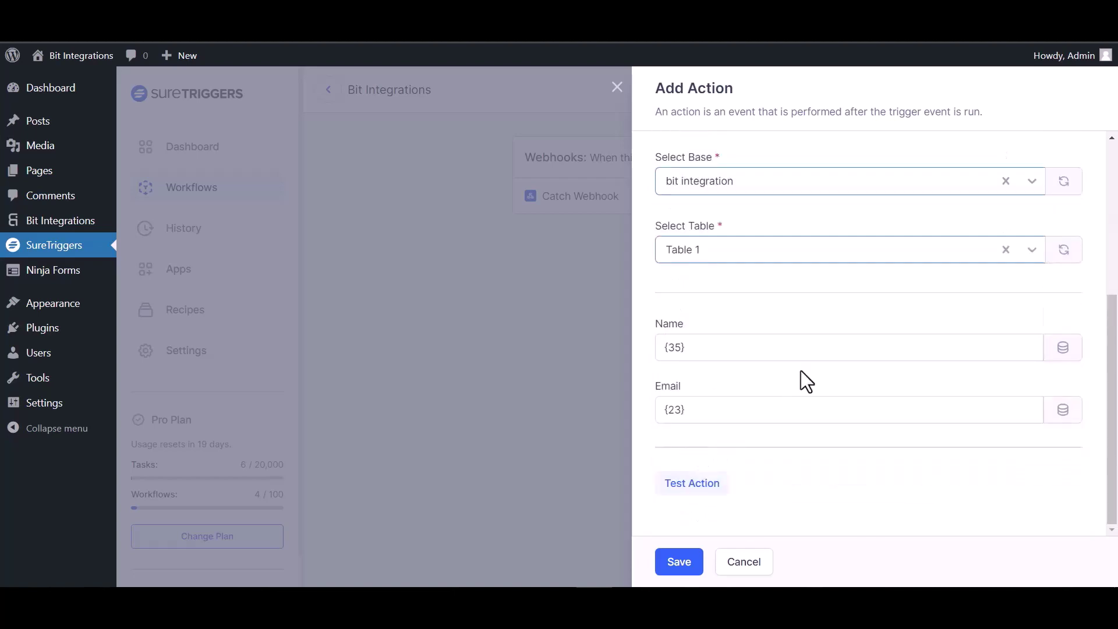
pyautogui.click(721, 483)
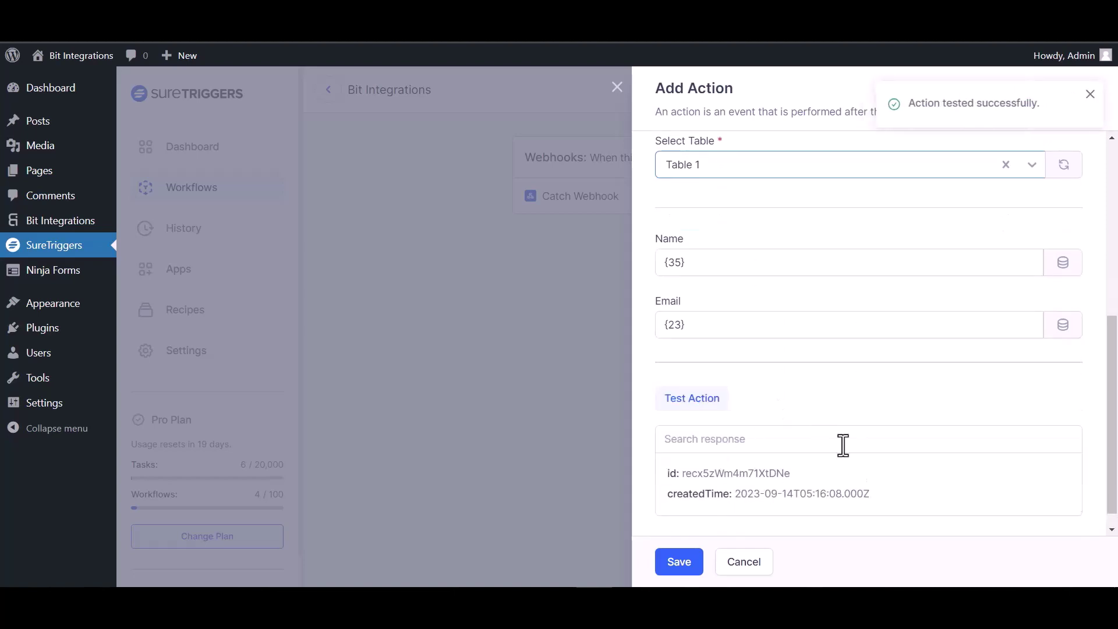
pyautogui.click(679, 562)
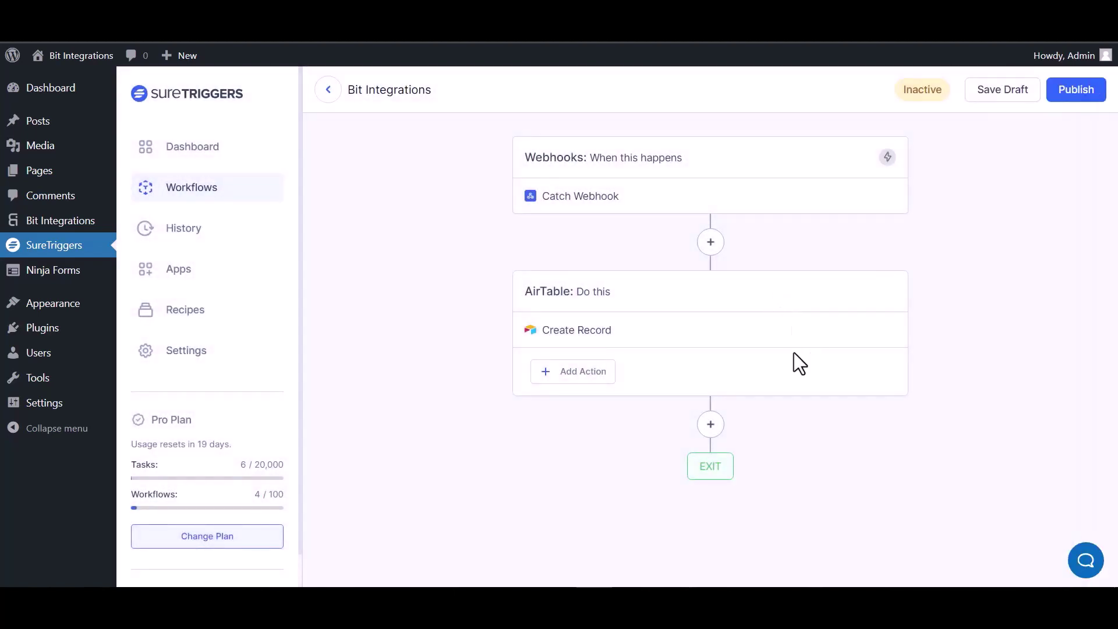
# Publish the SureTriggers workflow so it becomes Active, then start on the live form's Name field
pyautogui.click(1071, 91)
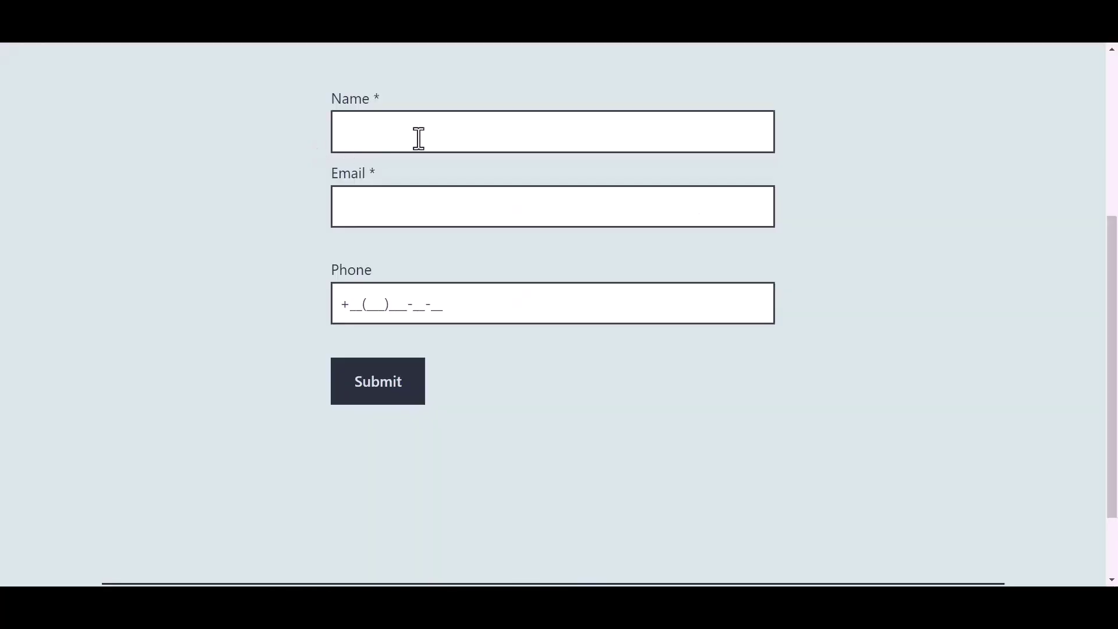
pyautogui.click(420, 133)
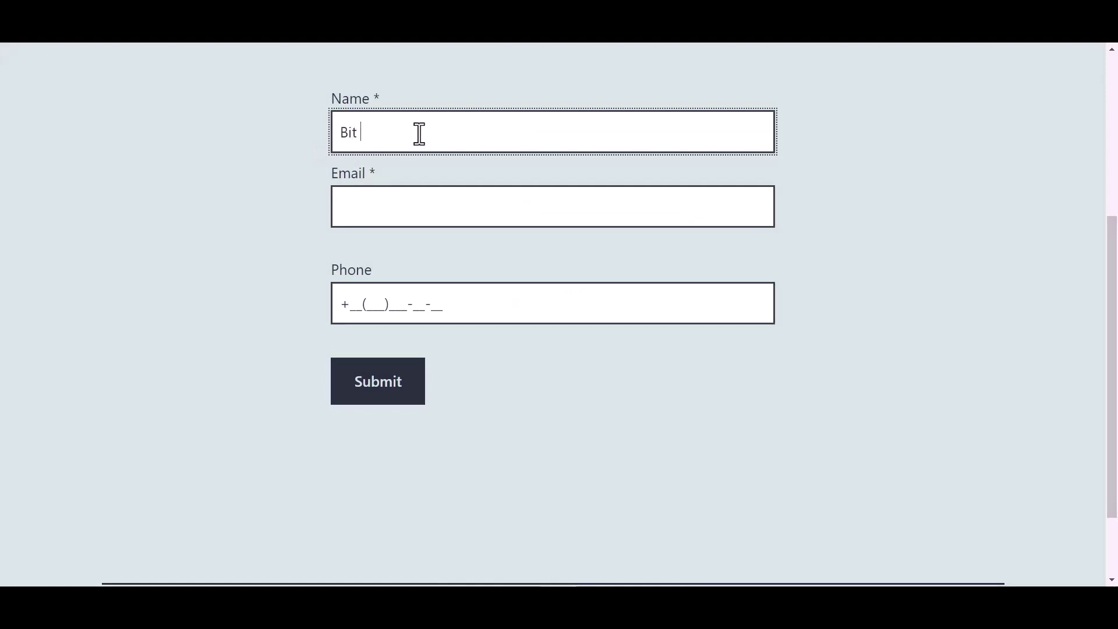
# Enter Name 'Bit Integrations', a support e-mail address and a phone number on the live form, then submit
pyautogui.write('Bit Integrations')
pyautogui.click(389, 204)
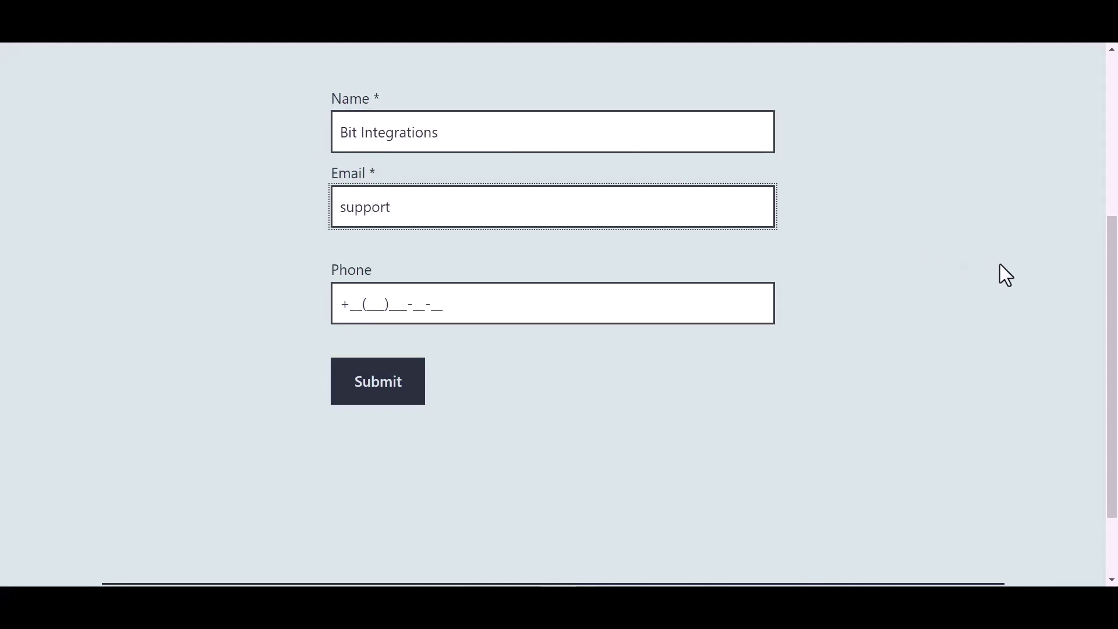
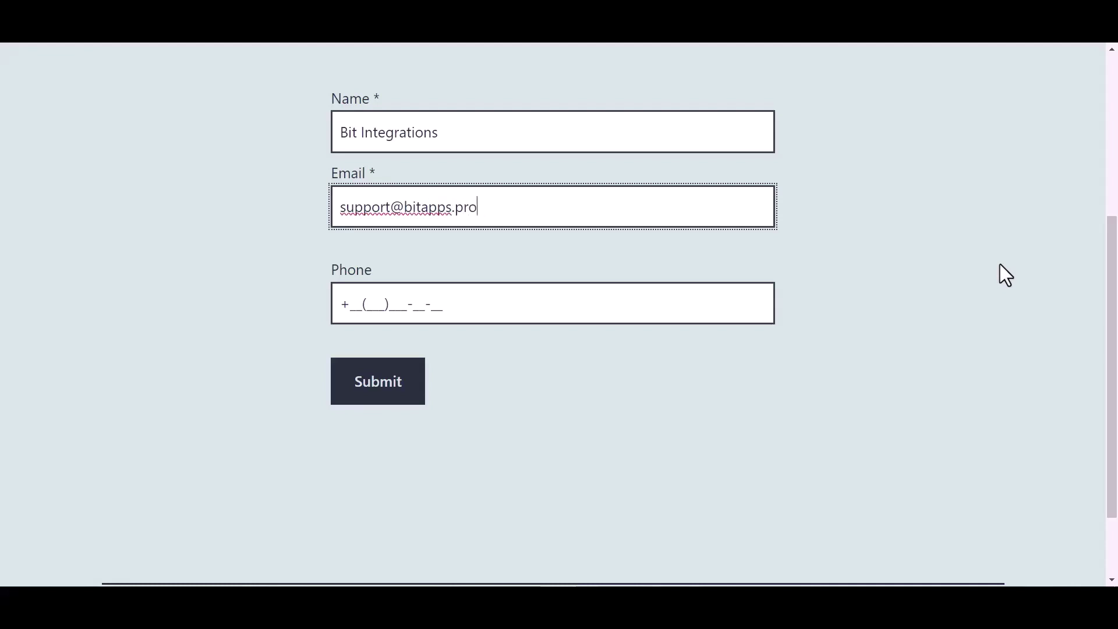
pyautogui.click(431, 304)
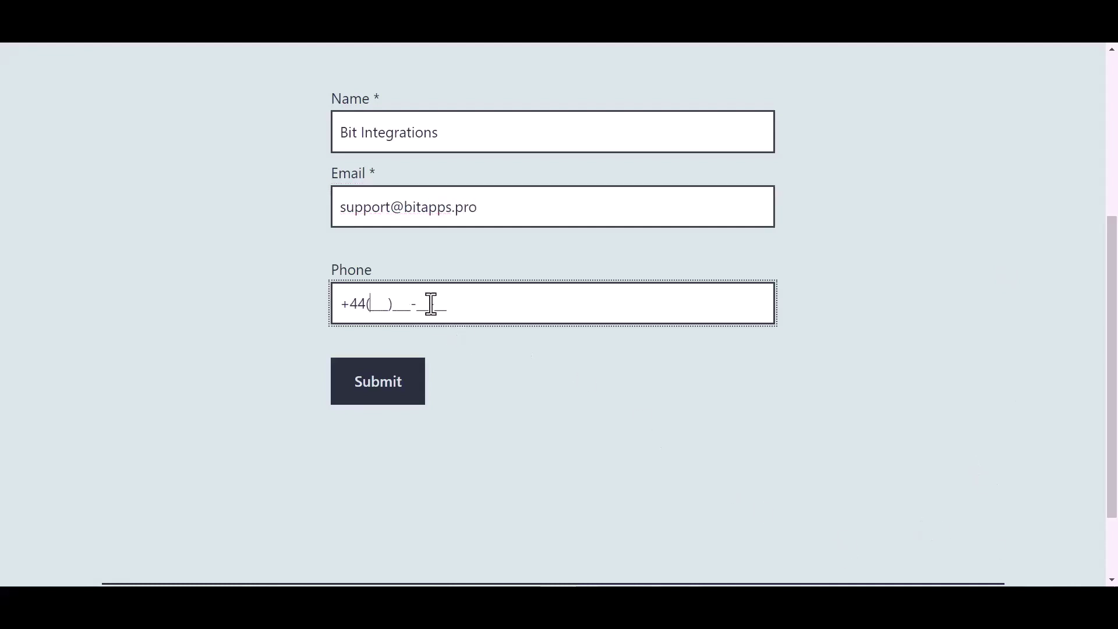
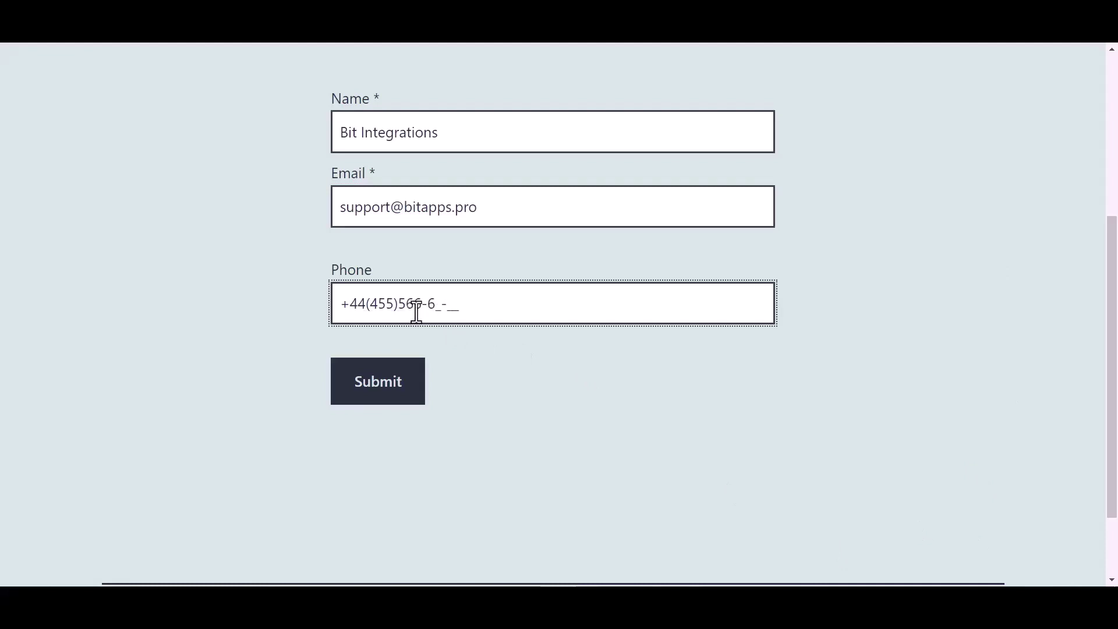
pyautogui.click(389, 389)
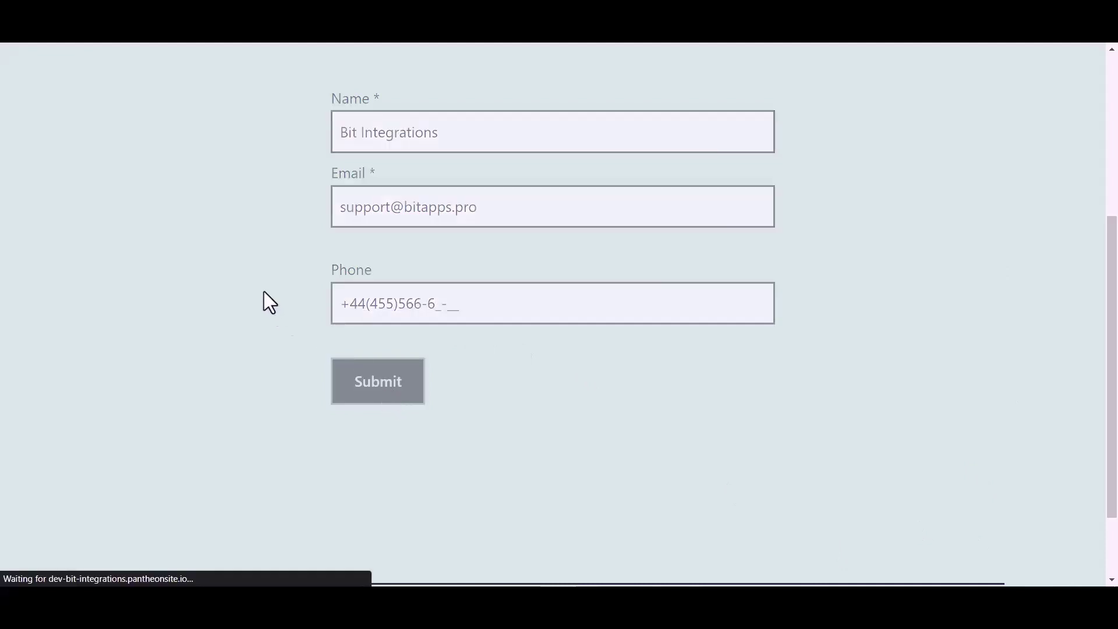